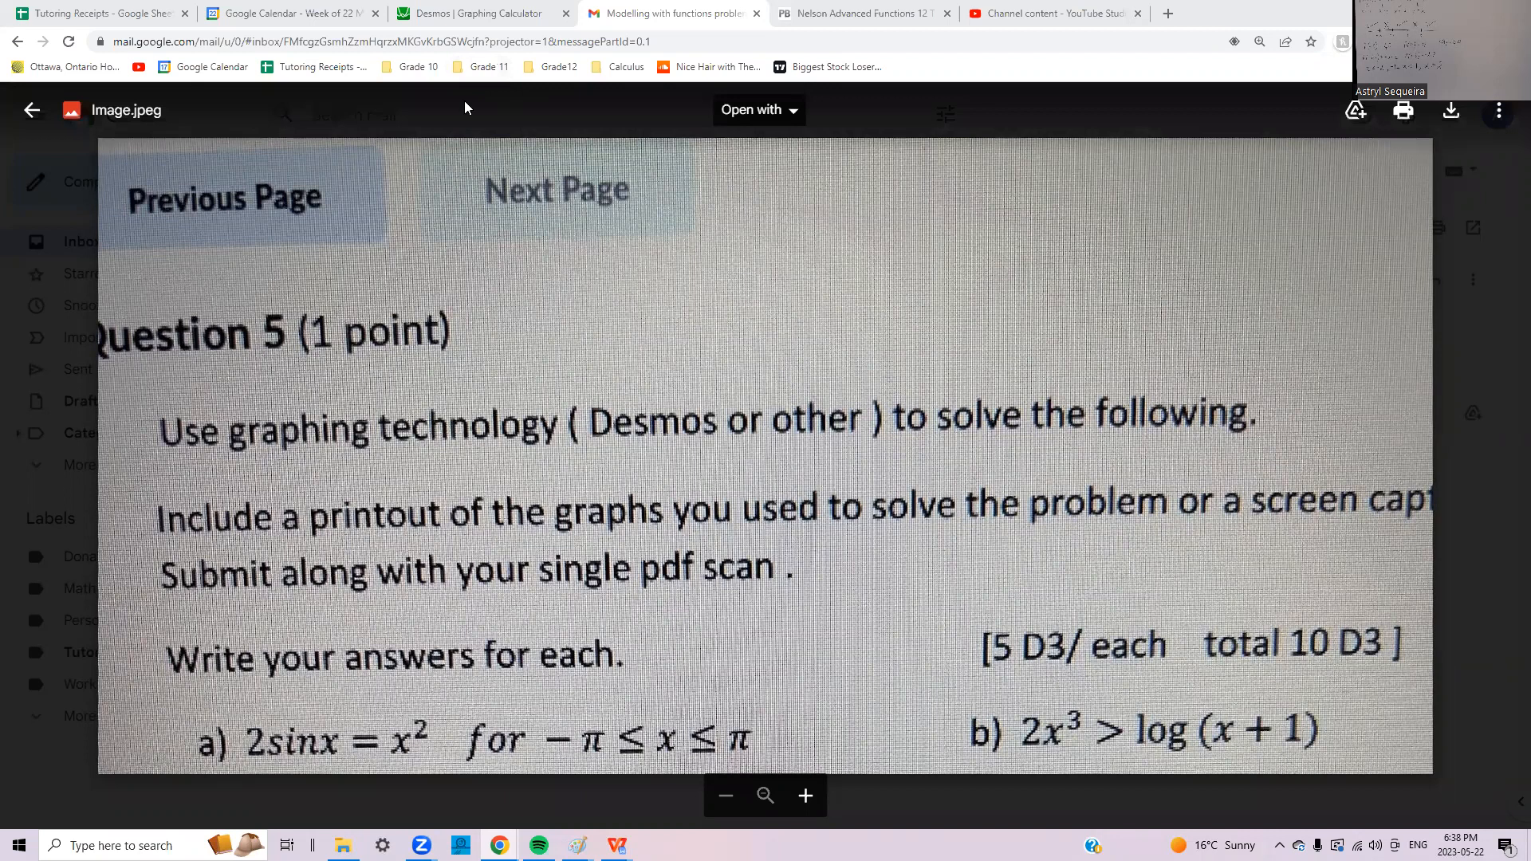
Step: Switch to the Desmos graphing calculator and graph 2 sin x as the first expression
{"action": "left_click", "coordinate": [438, 17]}
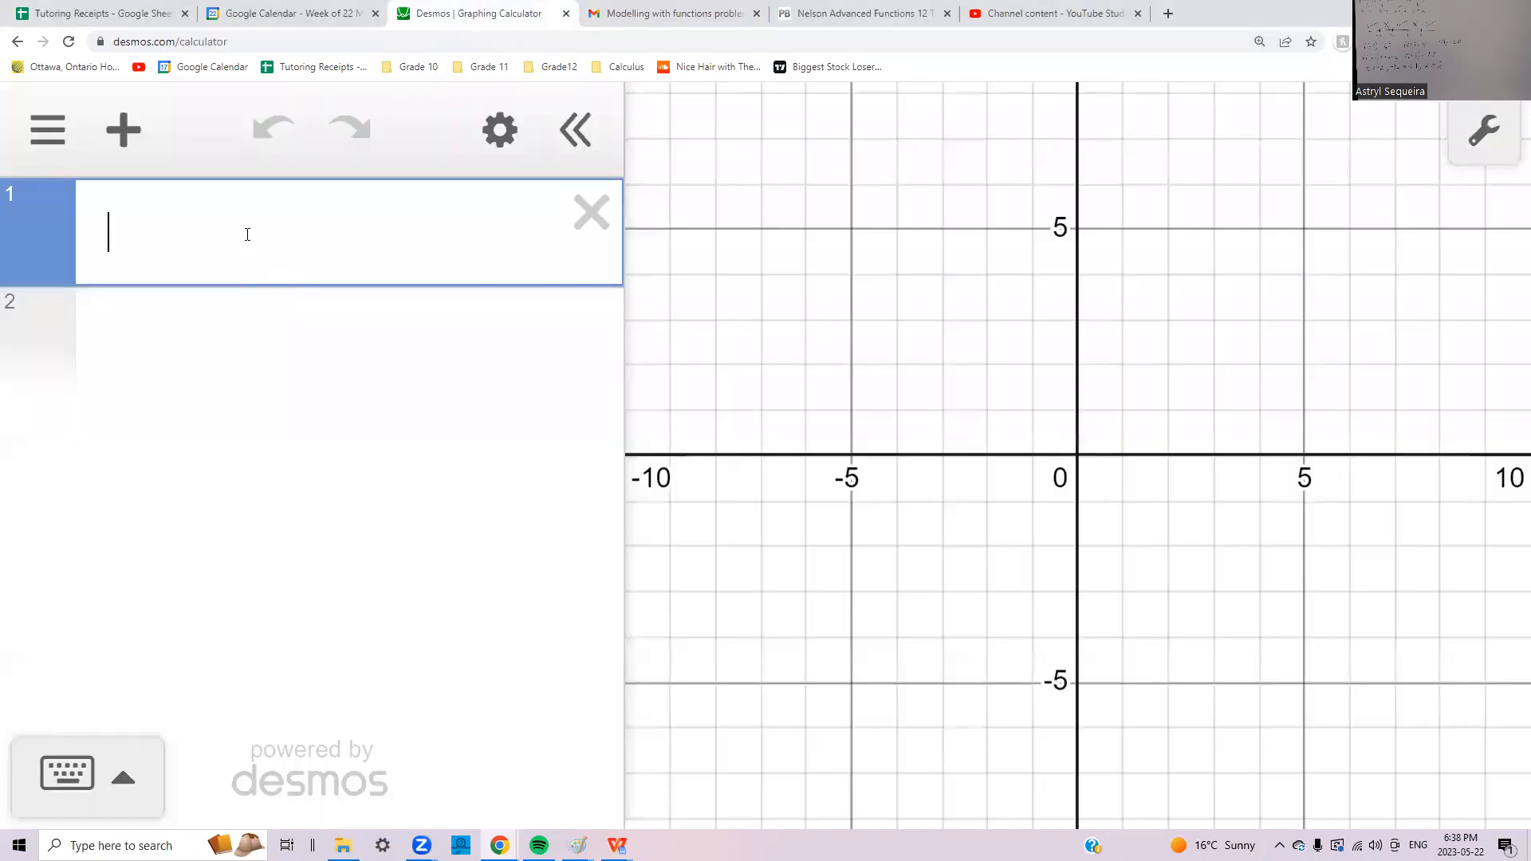
{"action": "type", "text": "2sinx"}
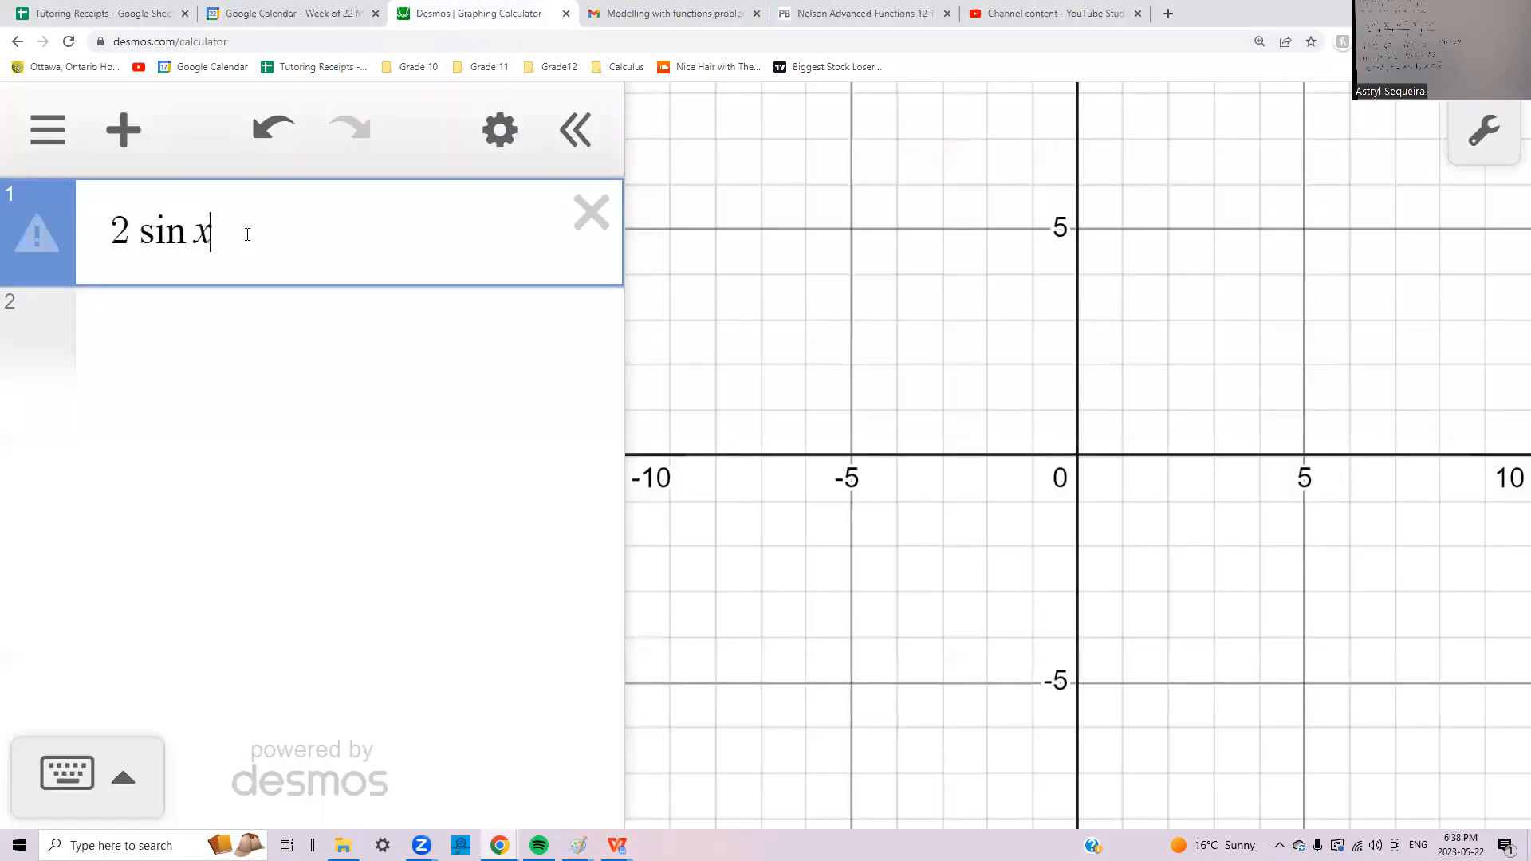
{"action": "mouse_move", "coordinate": [1223, 460]}
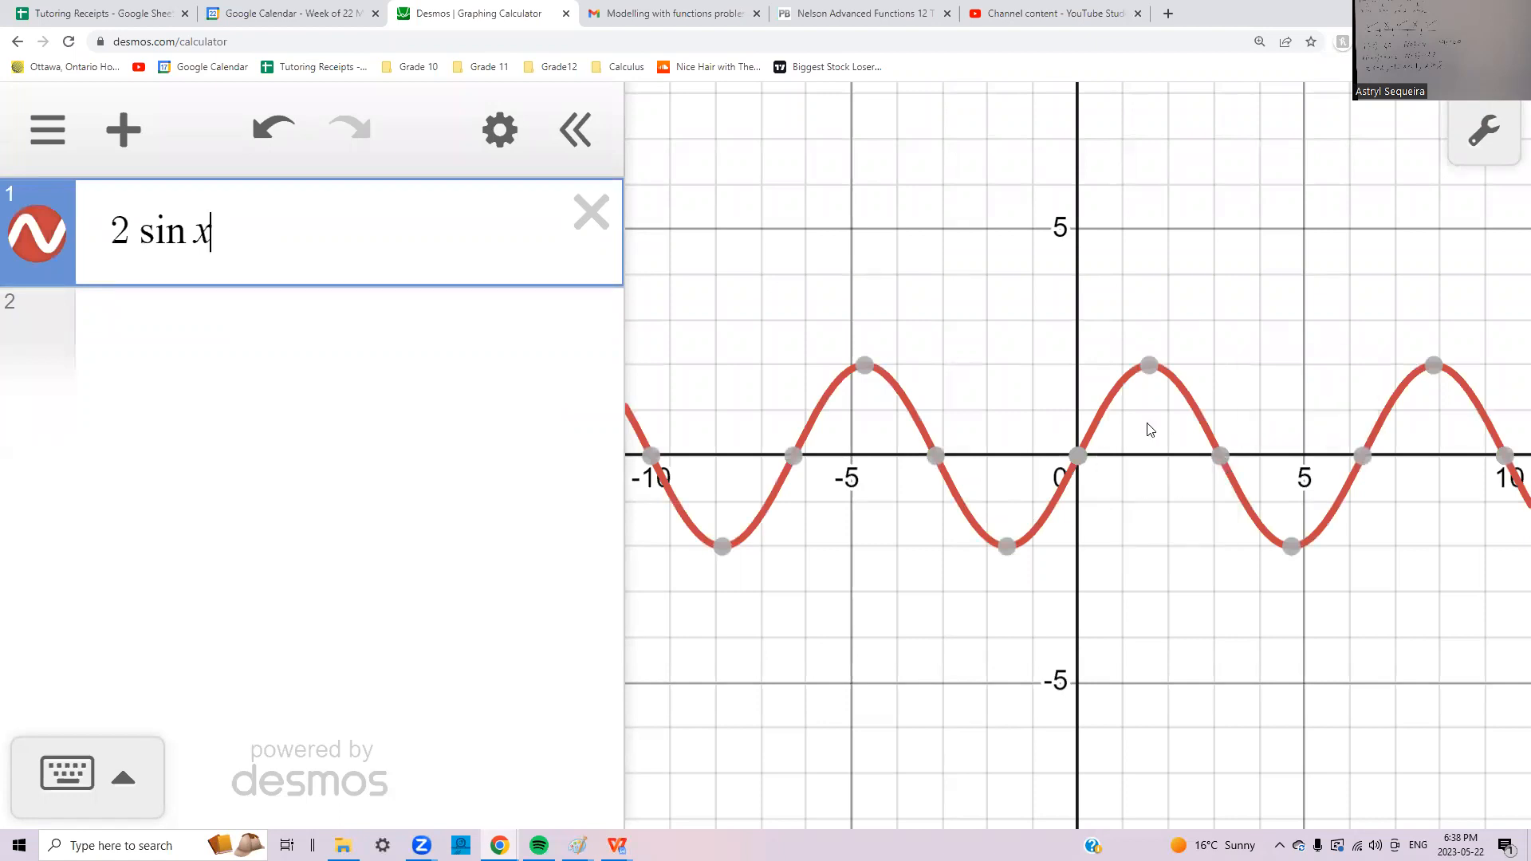
Step: Check the angle unit in the graph settings and inspect the sine curve's point at the origin
{"action": "left_click", "coordinate": [1480, 146]}
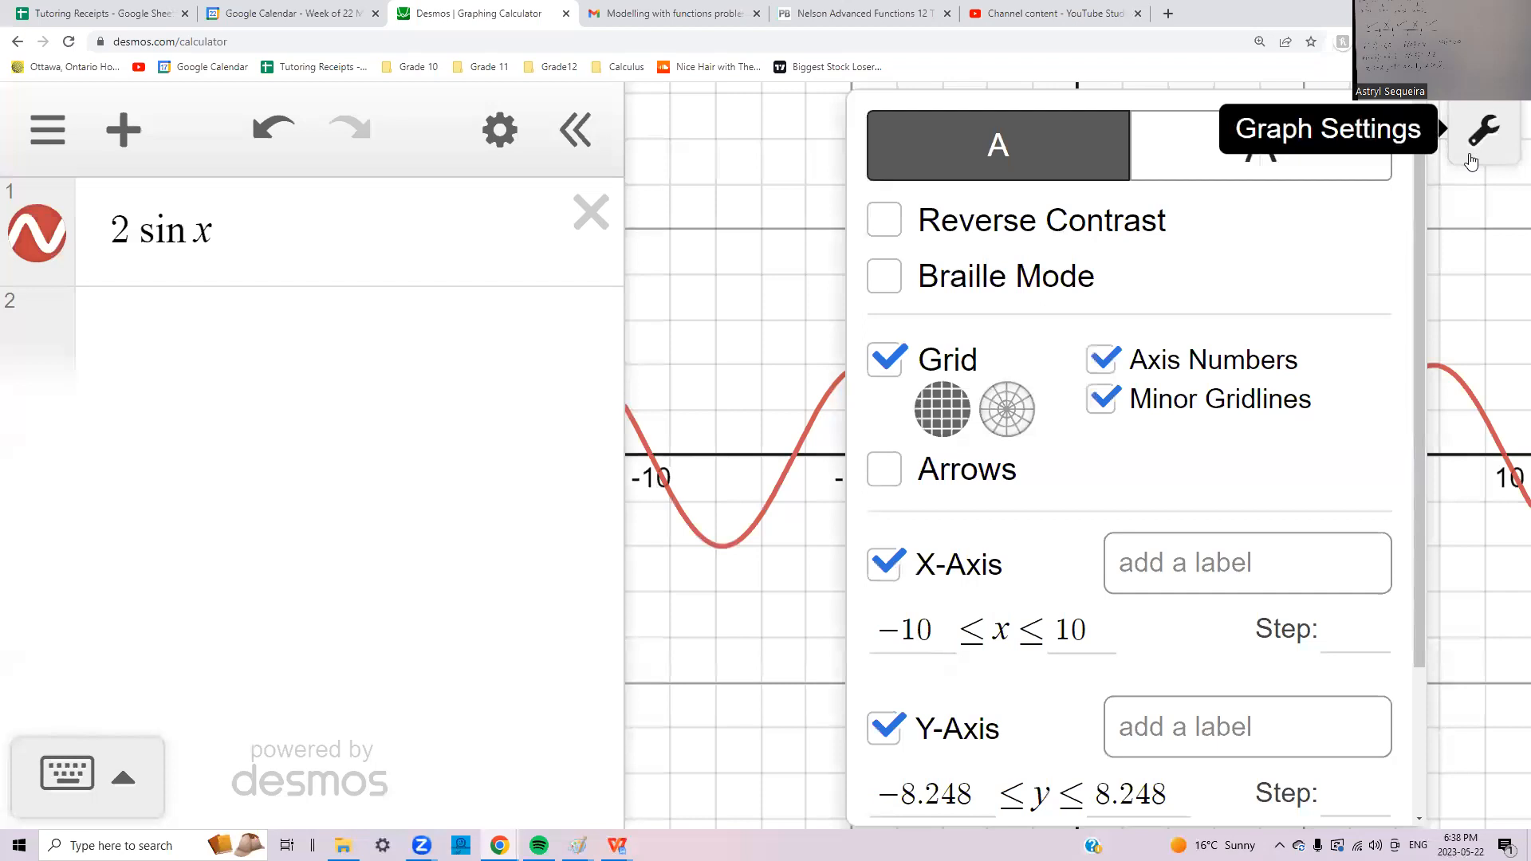
{"action": "scroll", "coordinate": [1265, 598], "scroll_direction": "down", "scroll_amount": 2}
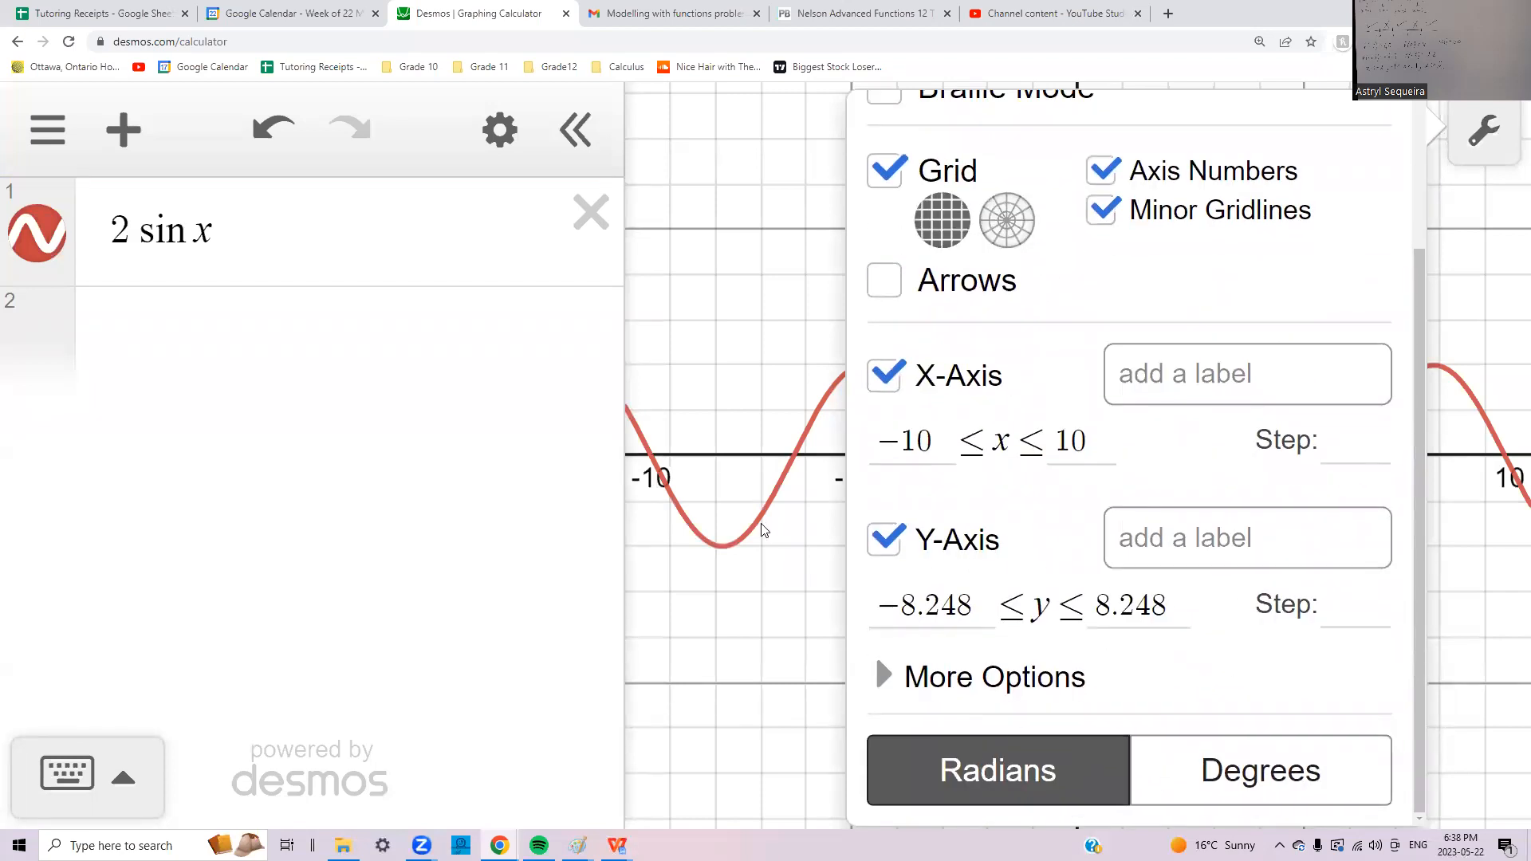
{"action": "key", "text": "Escape"}
{"action": "left_click", "coordinate": [1078, 454]}
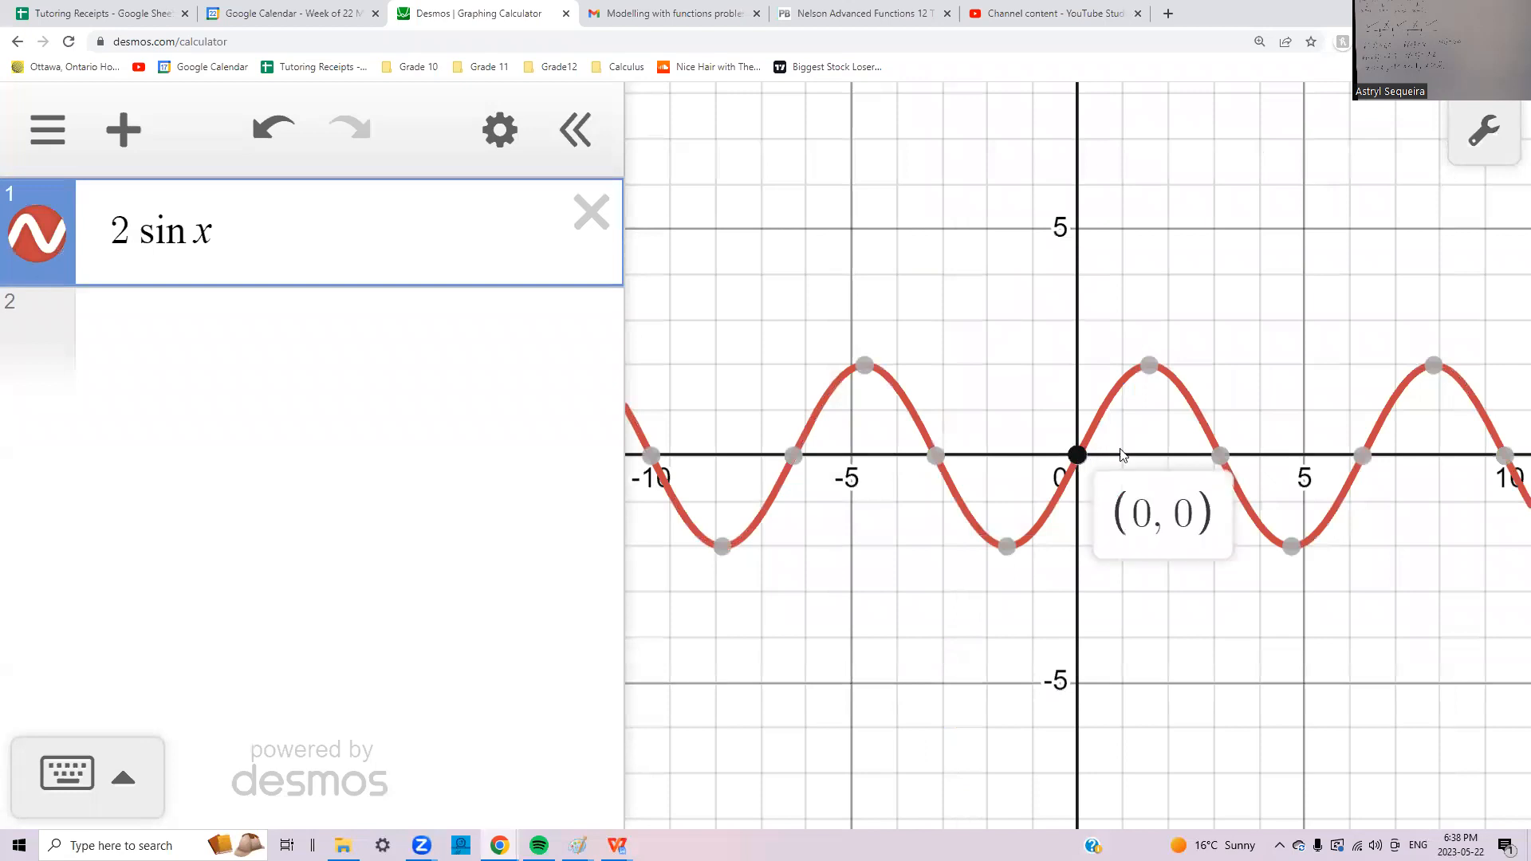
{"action": "left_click", "coordinate": [1079, 455]}
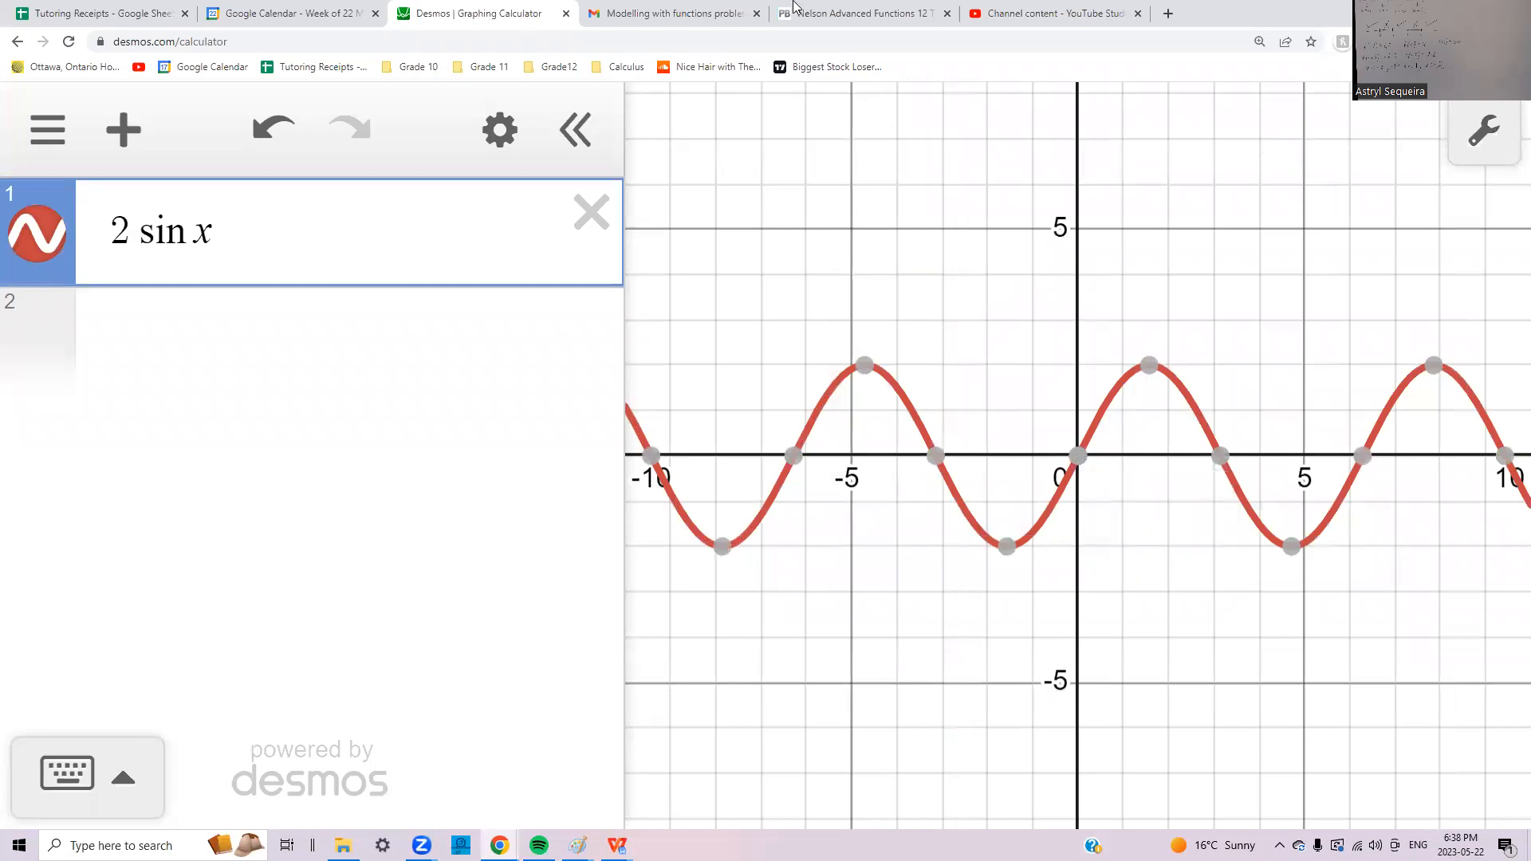
Step: Check part a) in the emailed question image and graph x^2 in Desmos as the second expression
{"action": "left_click", "coordinate": [659, 13]}
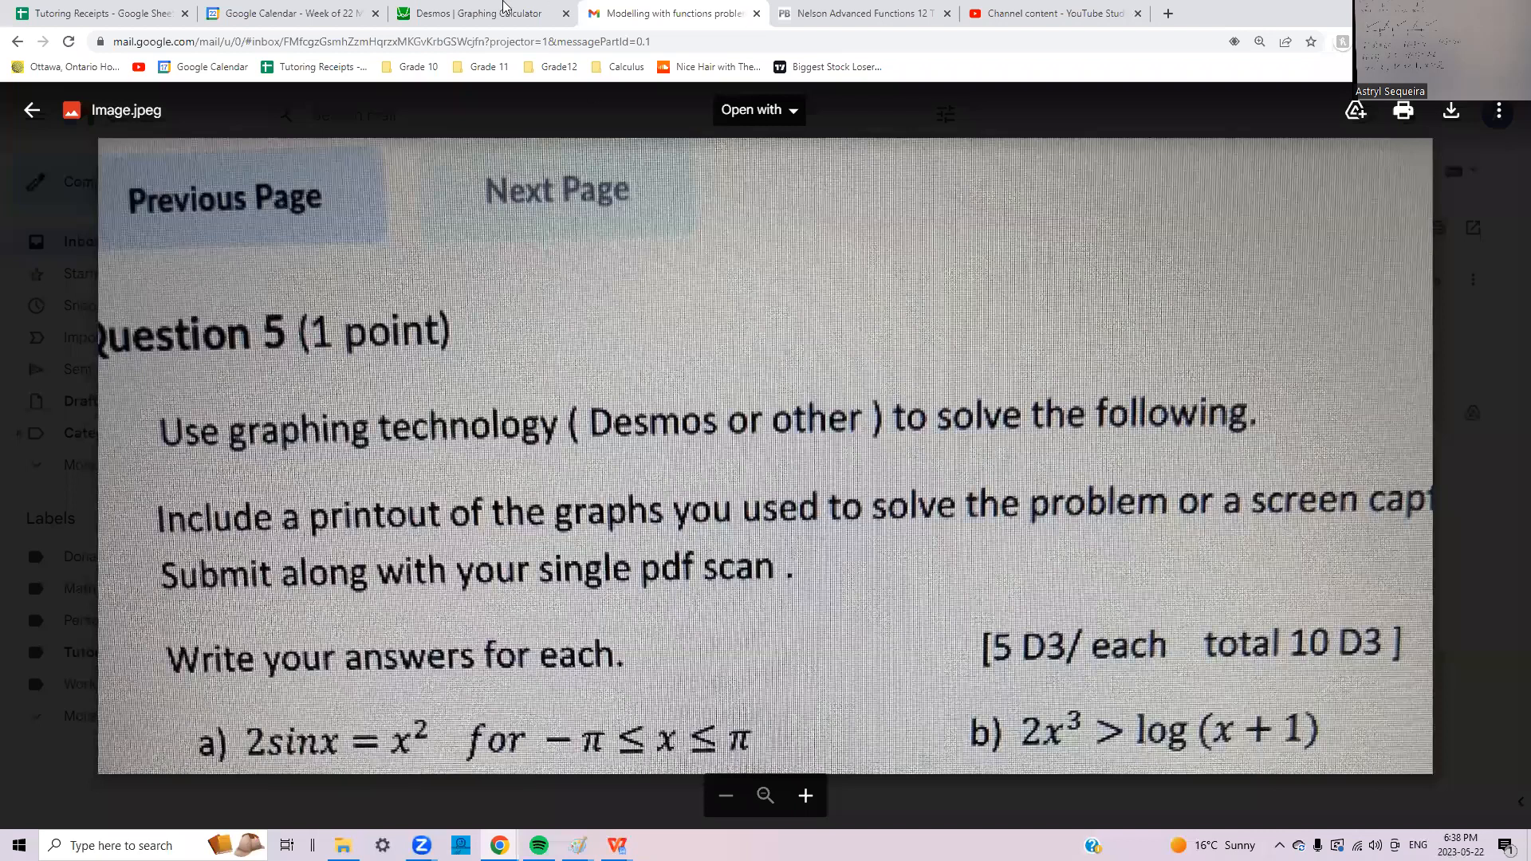
{"action": "key", "text": "ctrl+shift+Tab"}
{"action": "left_click", "coordinate": [291, 323]}
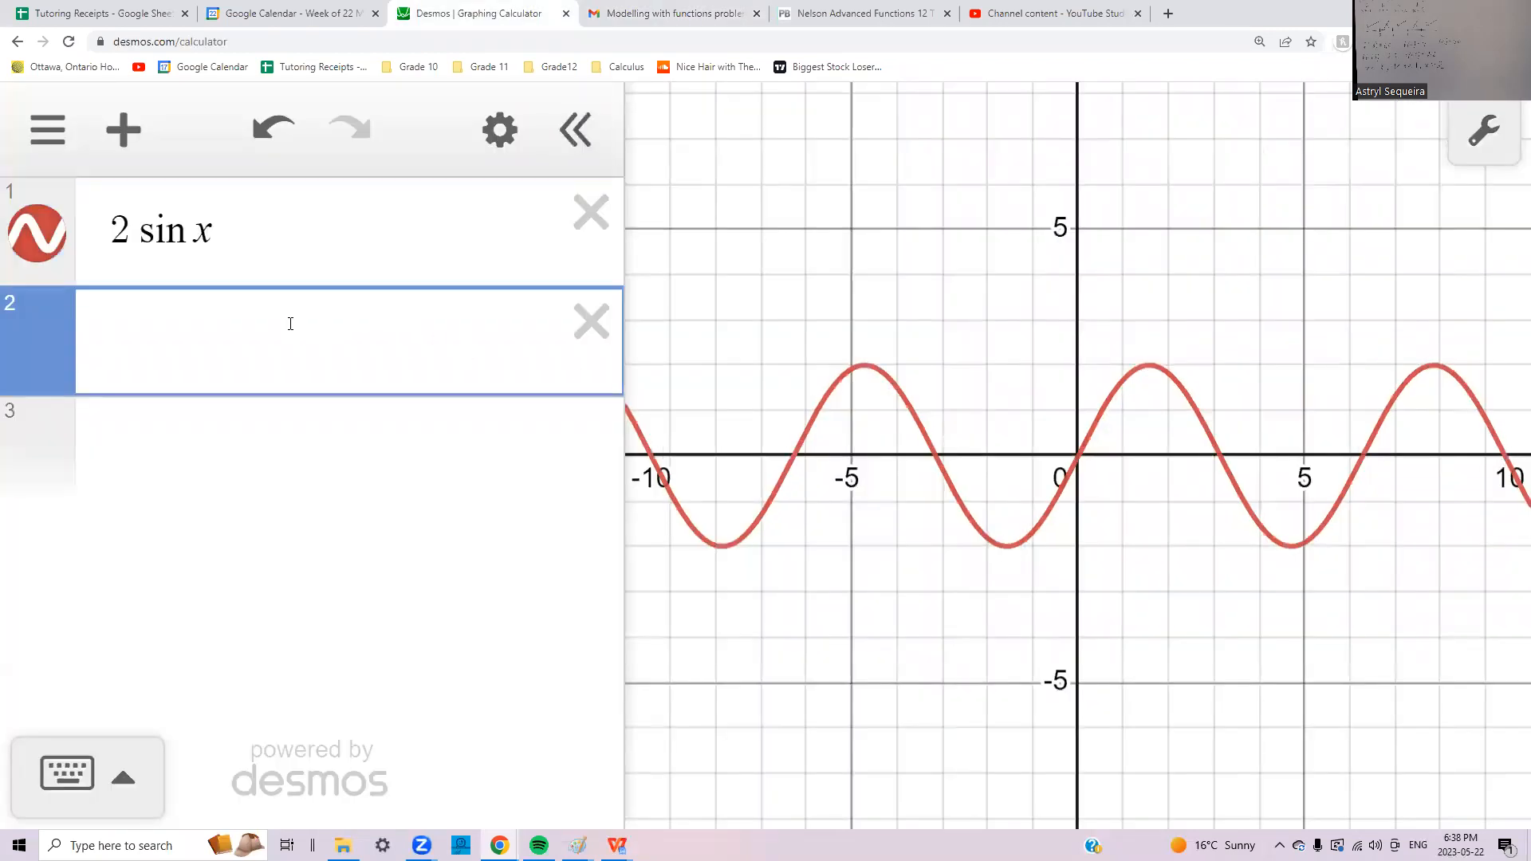
{"action": "type", "text": "x^2"}
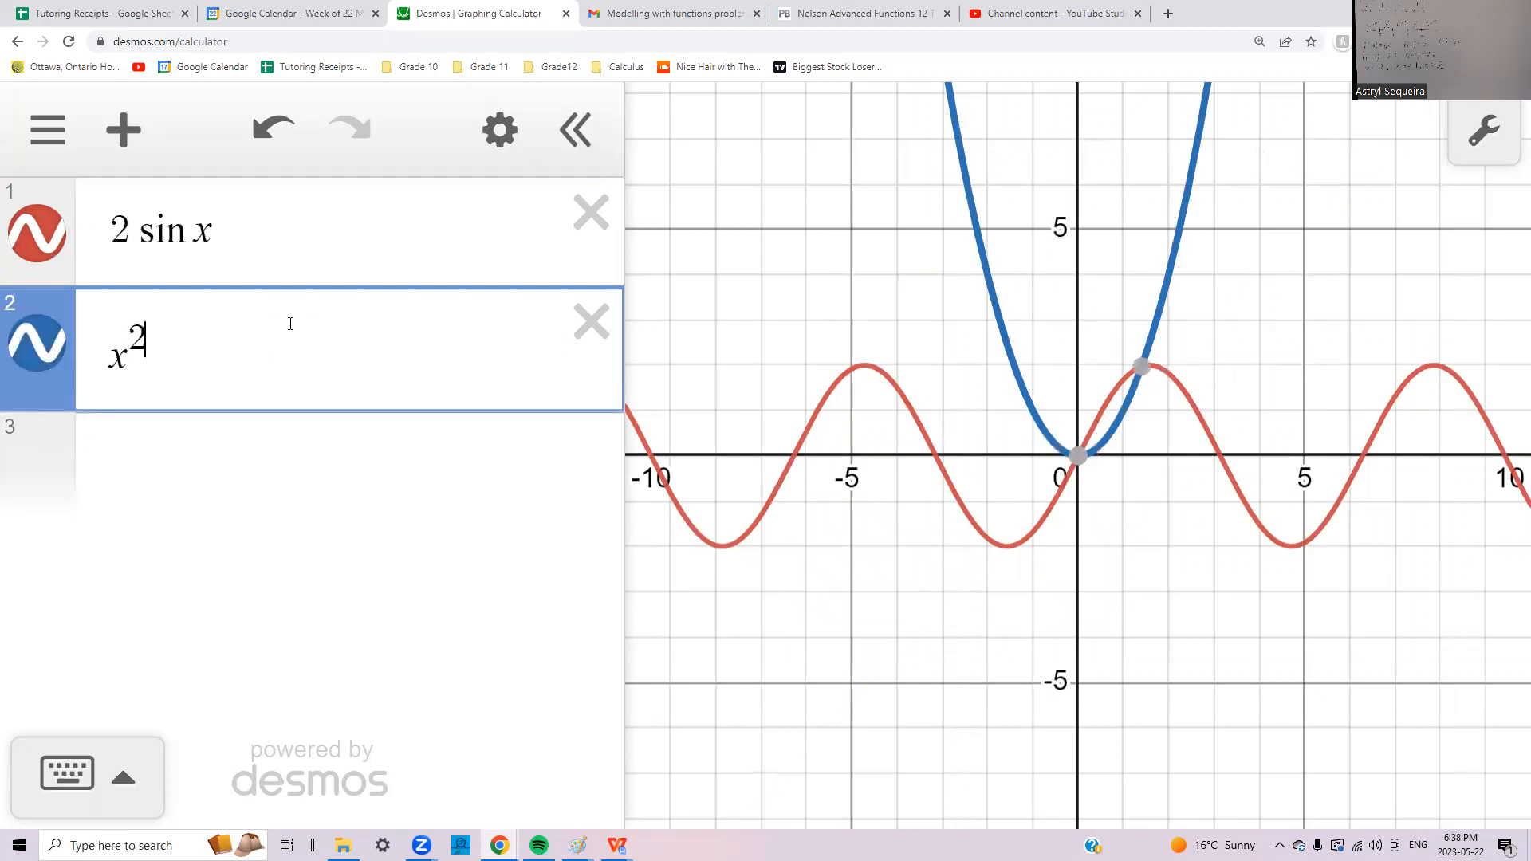
Step: Check the interval for part a) in the question image and label the sine curve's zeros at −π and π
{"action": "left_click", "coordinate": [695, 14]}
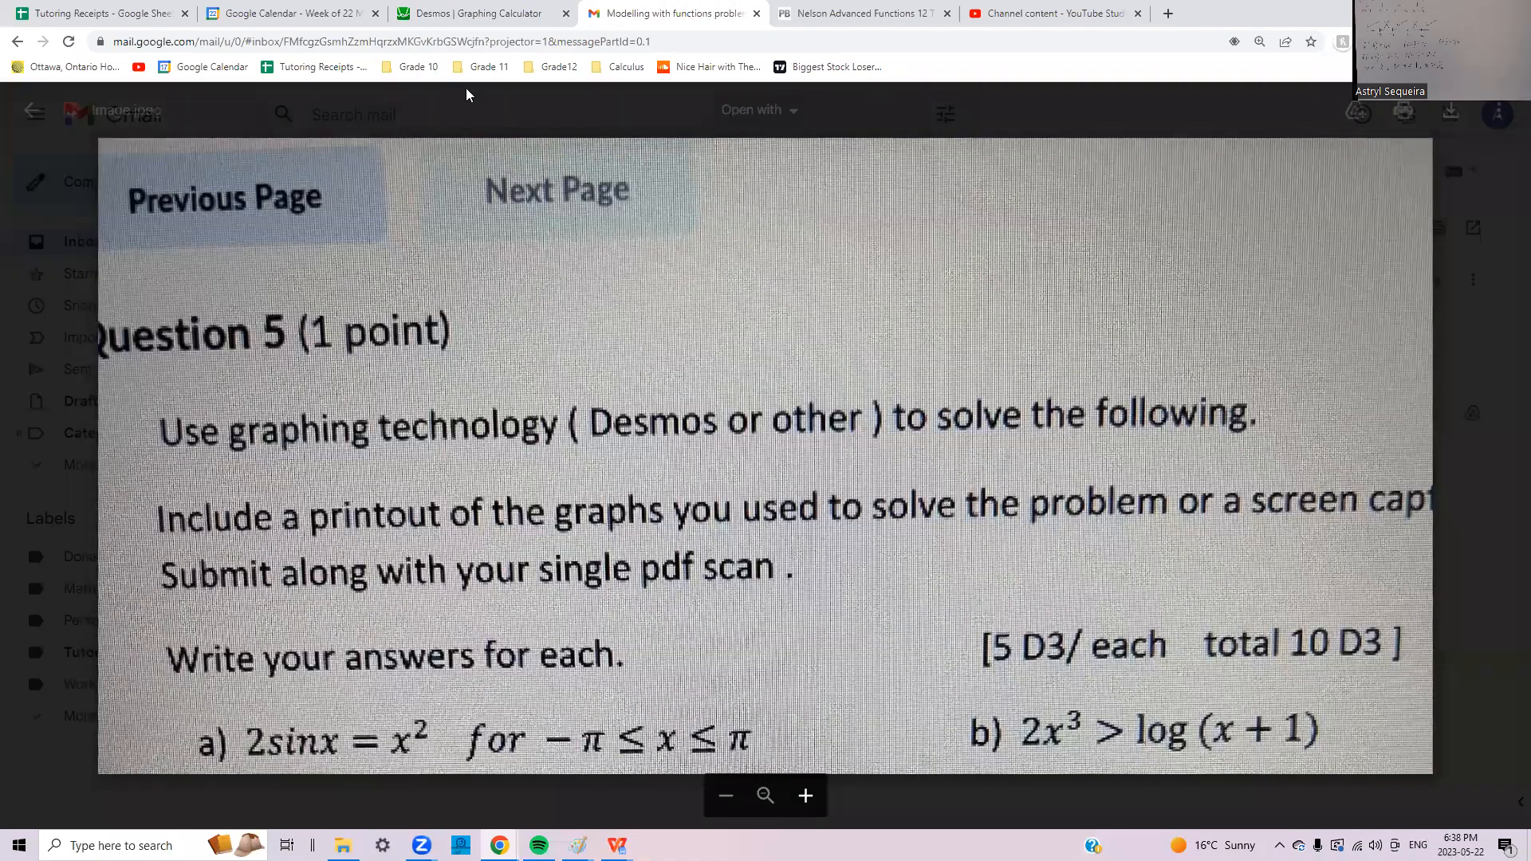
{"action": "left_click", "coordinate": [479, 13]}
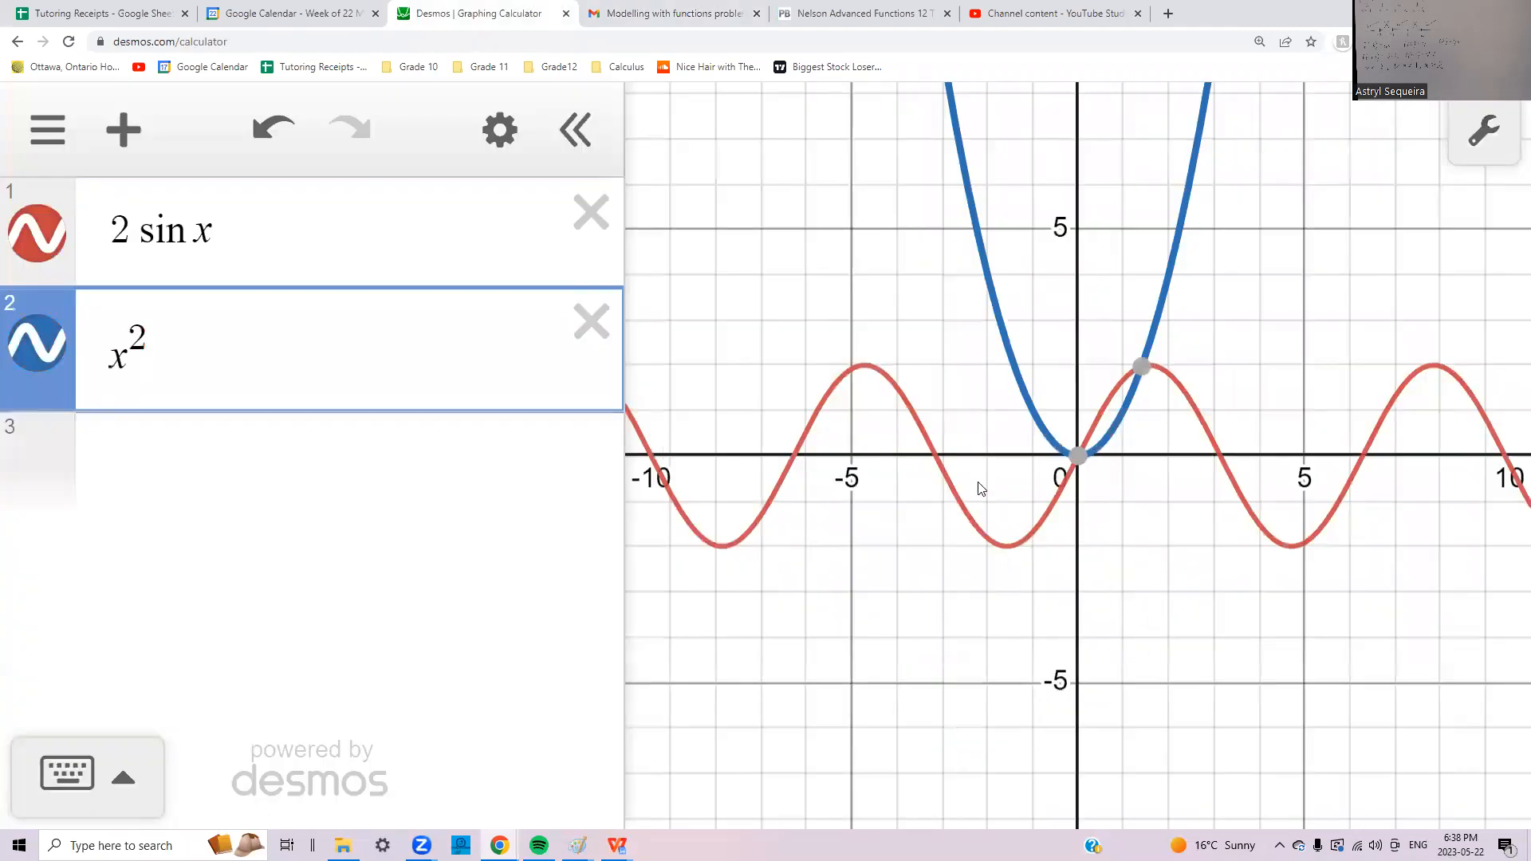
{"action": "left_click", "coordinate": [935, 458]}
{"action": "left_click", "coordinate": [935, 458]}
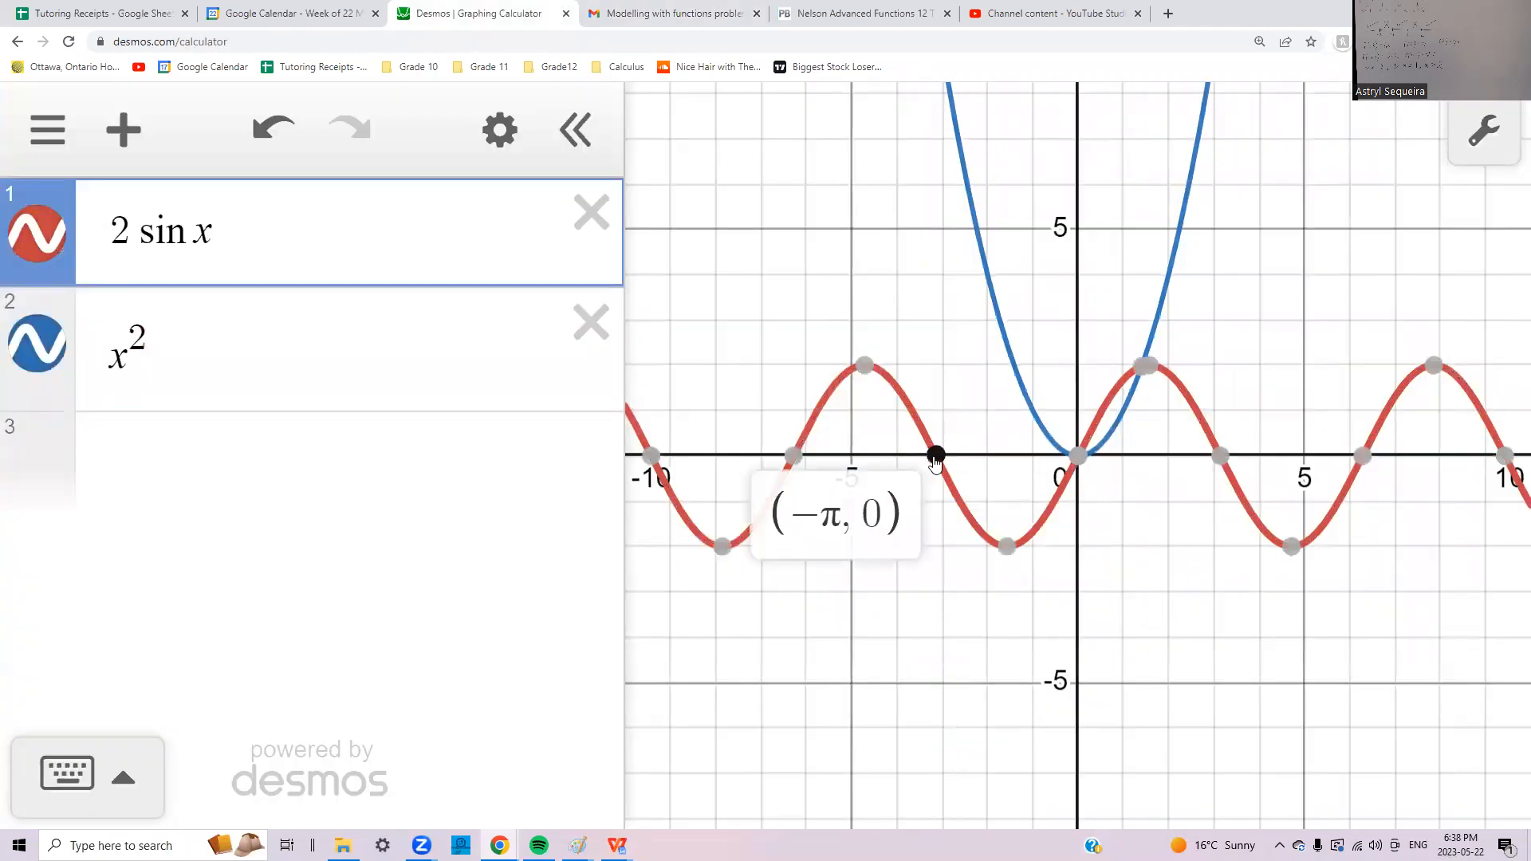
{"action": "left_click", "coordinate": [1224, 461]}
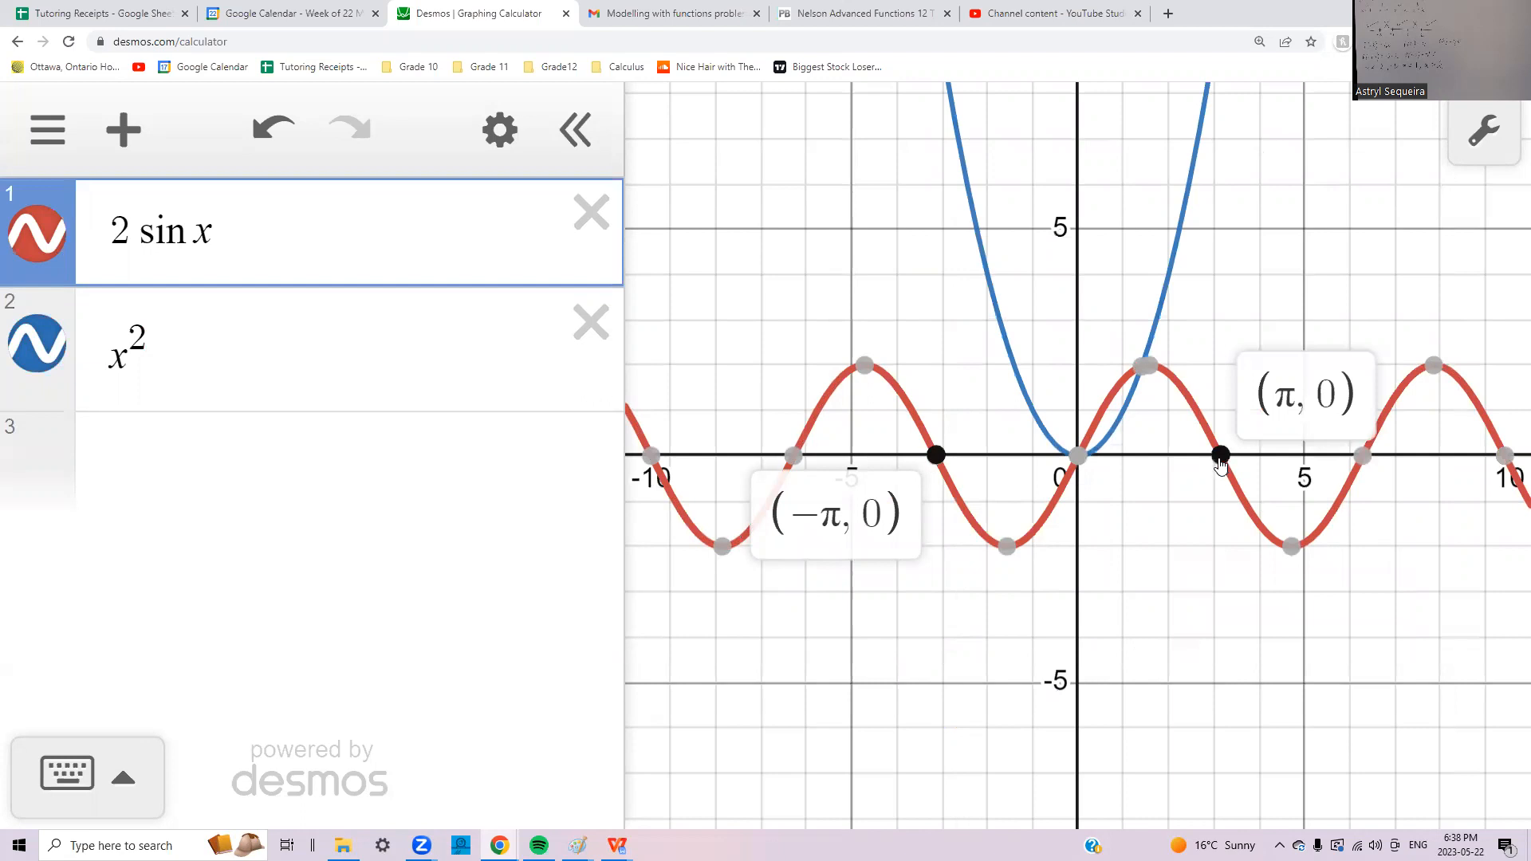
Step: Review the part a) equation in the question image and show the coordinates of the two curves' intersection at the origin
{"action": "left_click", "coordinate": [686, 10]}
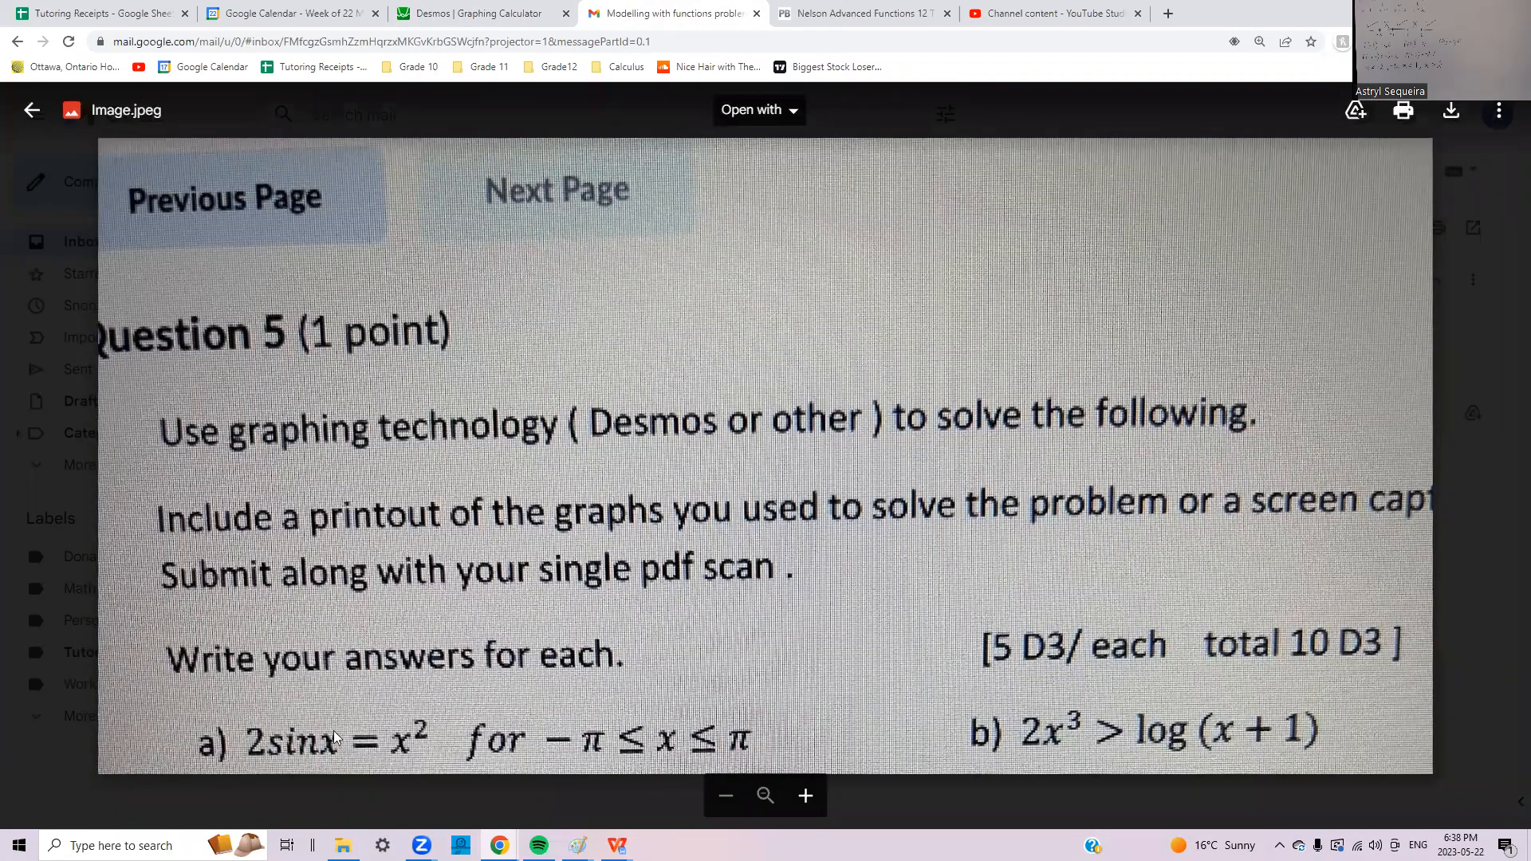
{"action": "left_click", "coordinate": [520, 23]}
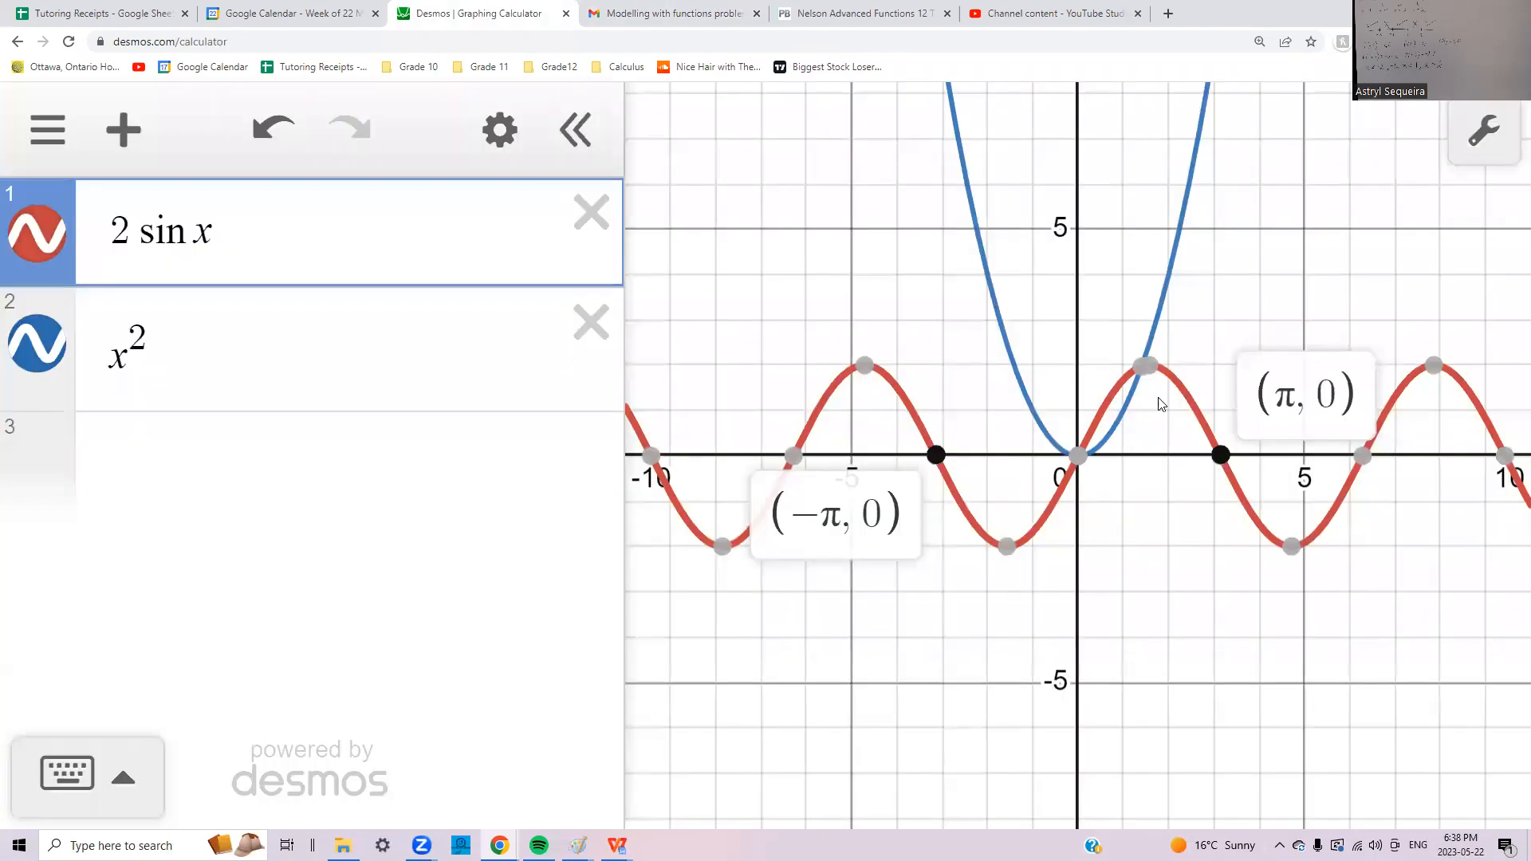
{"action": "left_click", "coordinate": [1171, 501]}
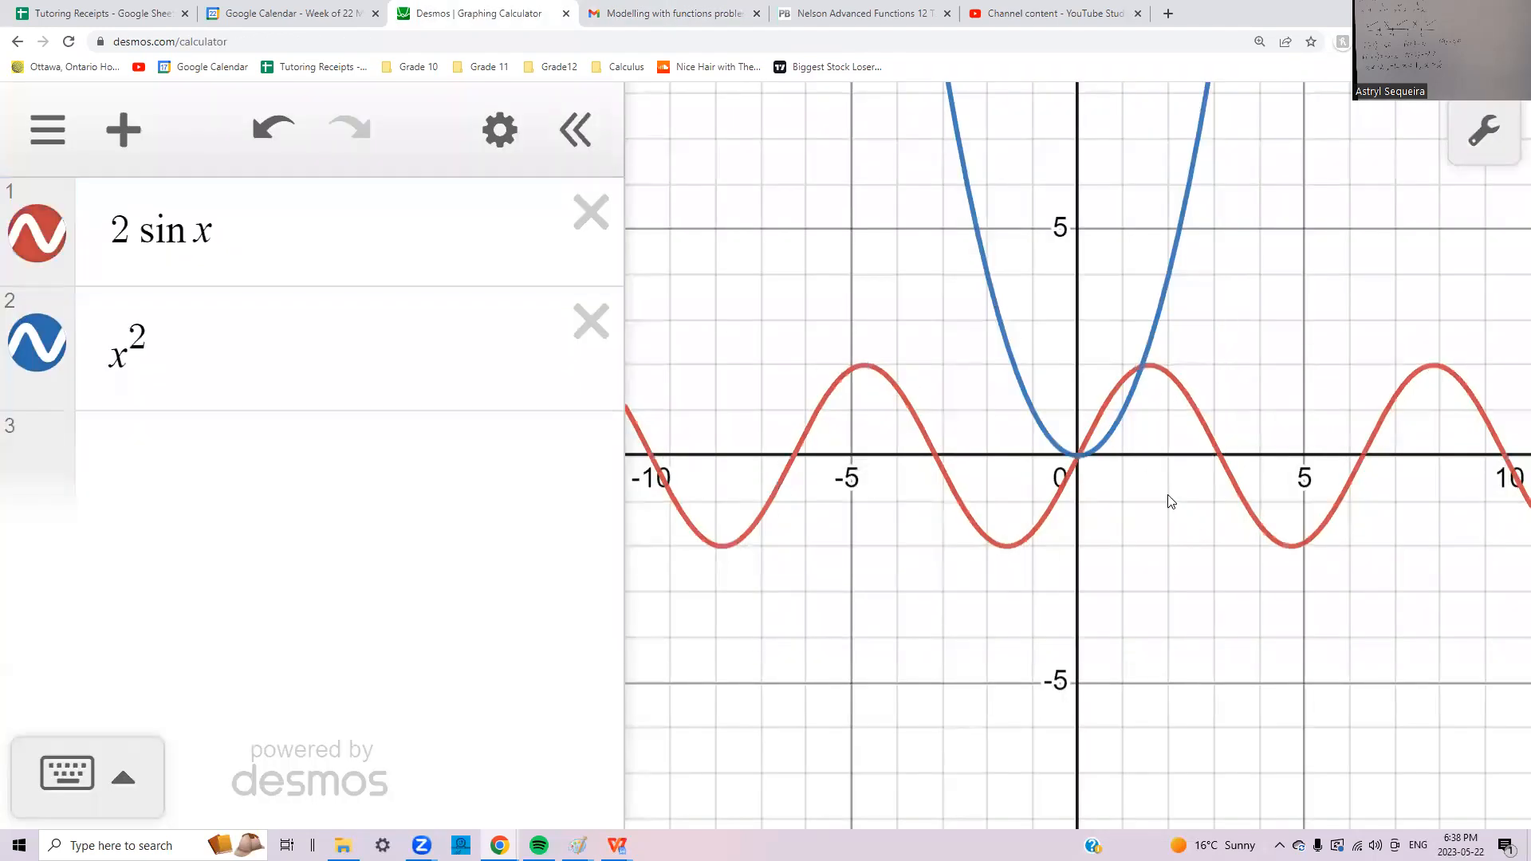
{"action": "left_click", "coordinate": [1077, 457]}
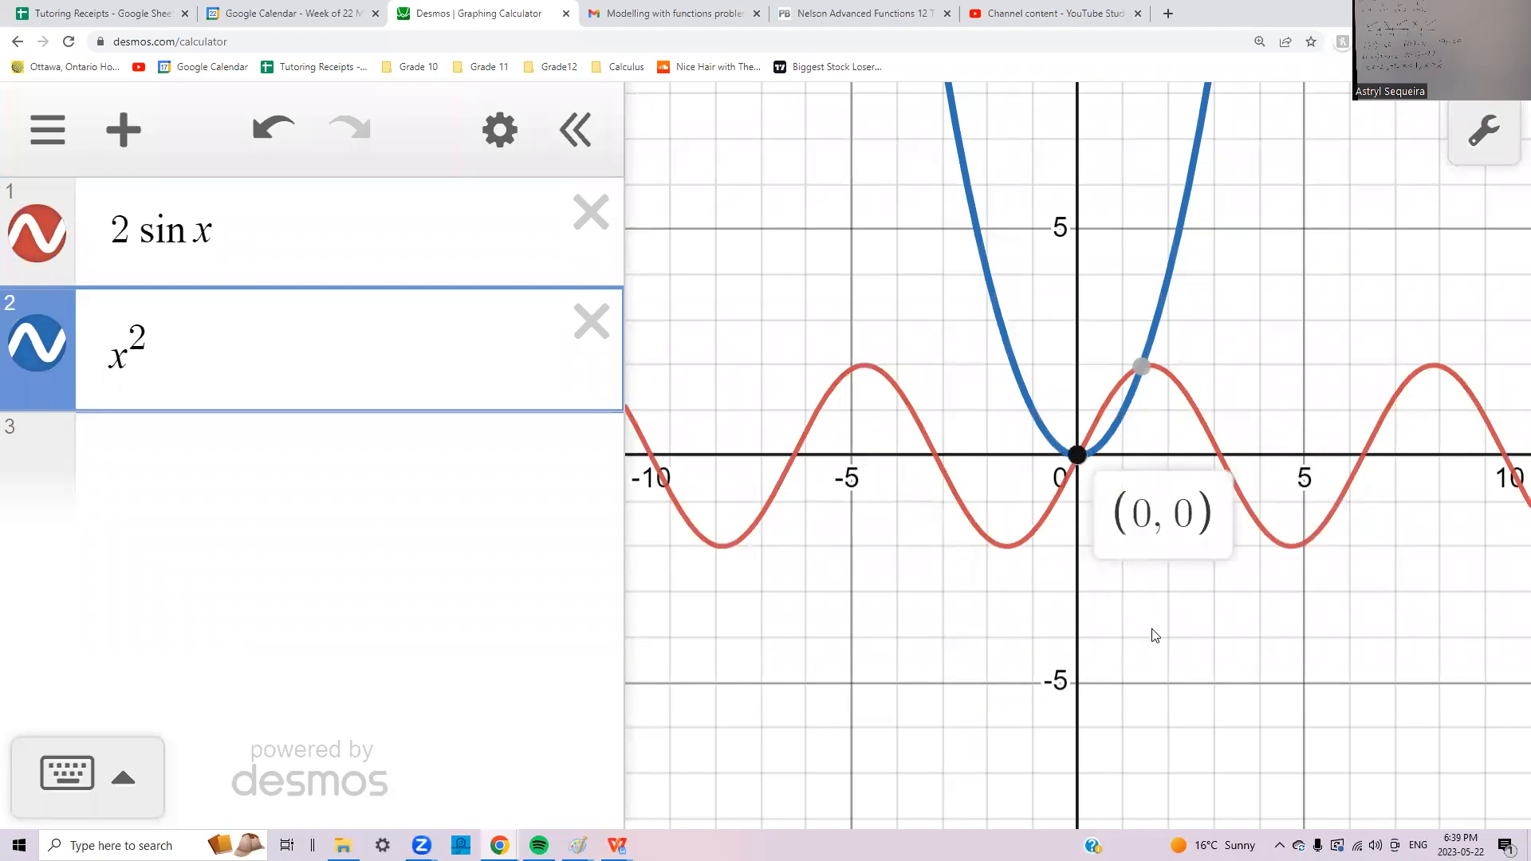
Step: Add the vertical line x = 0 as the third expression to mark the first solution
{"action": "left_click", "coordinate": [287, 472]}
{"action": "type", "text": "x=0"}
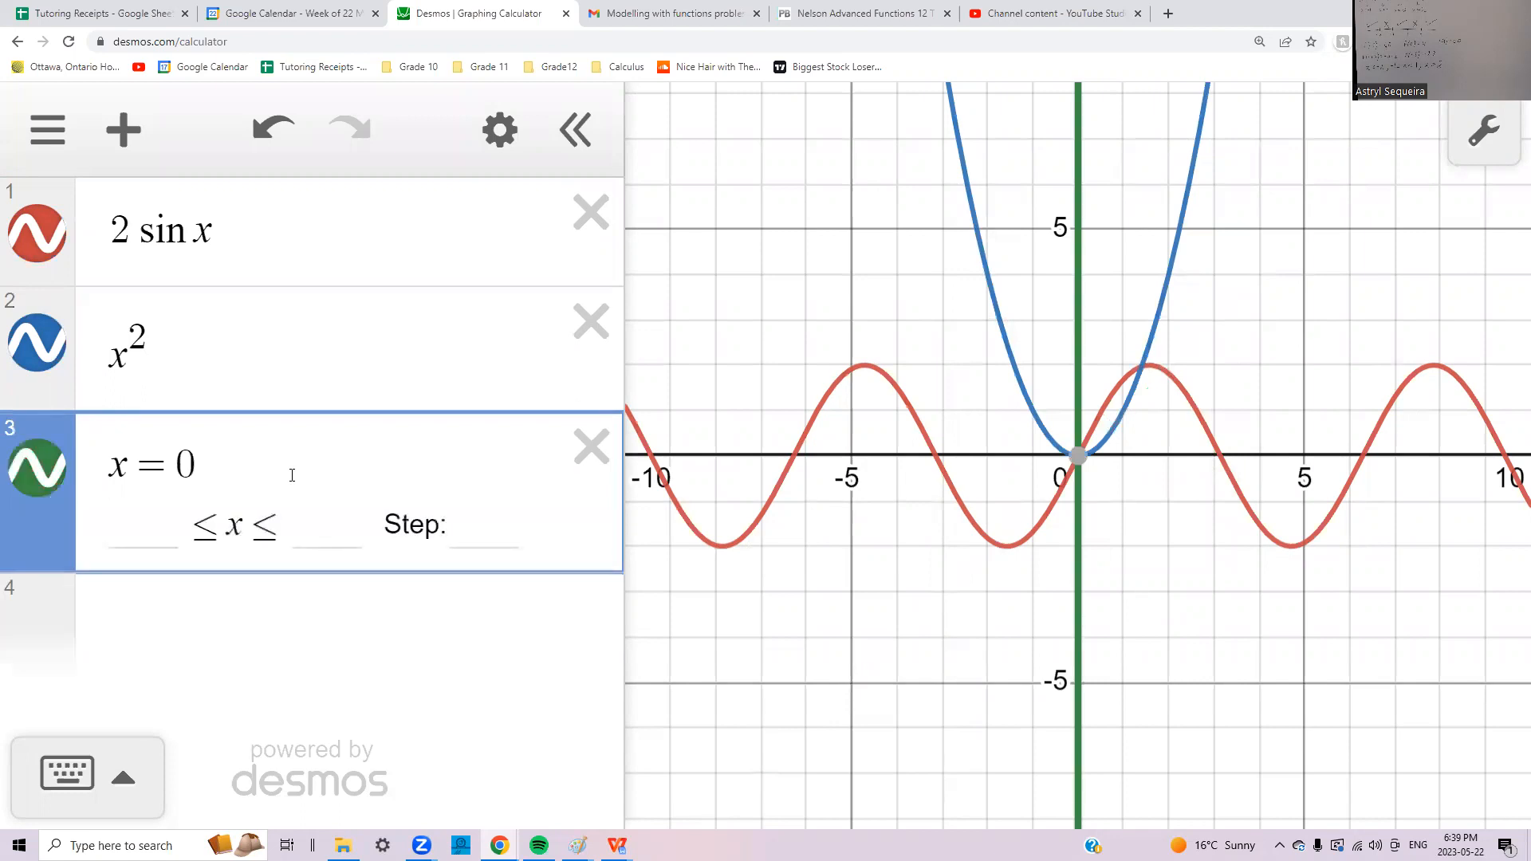
{"action": "left_click", "coordinate": [335, 614]}
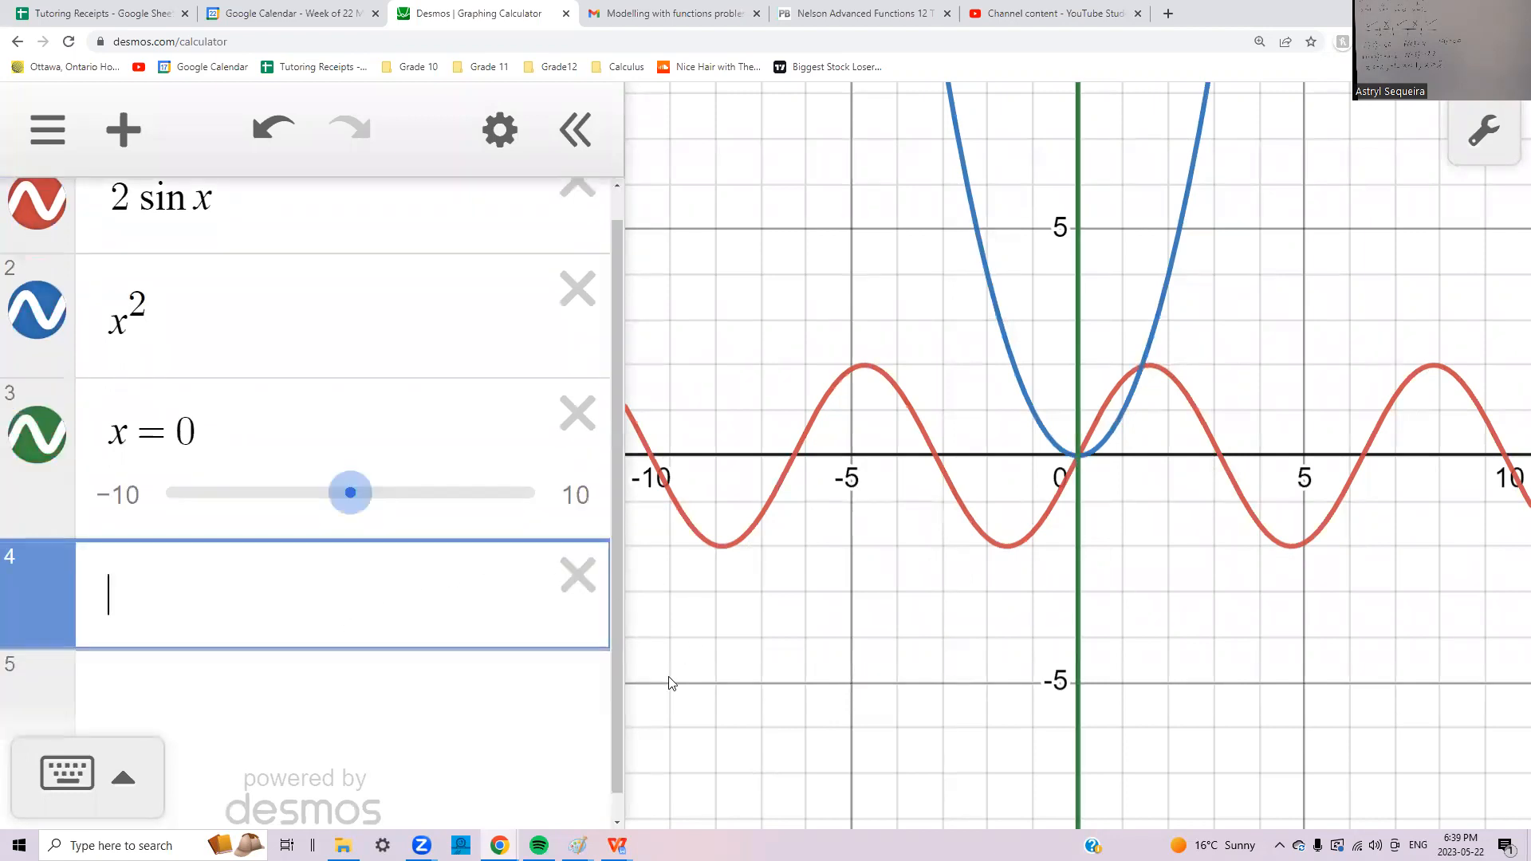
Step: Inspect the curves' other intersection and add the vertical line x = 1.404 as the fourth expression
{"action": "left_click", "coordinate": [1142, 370]}
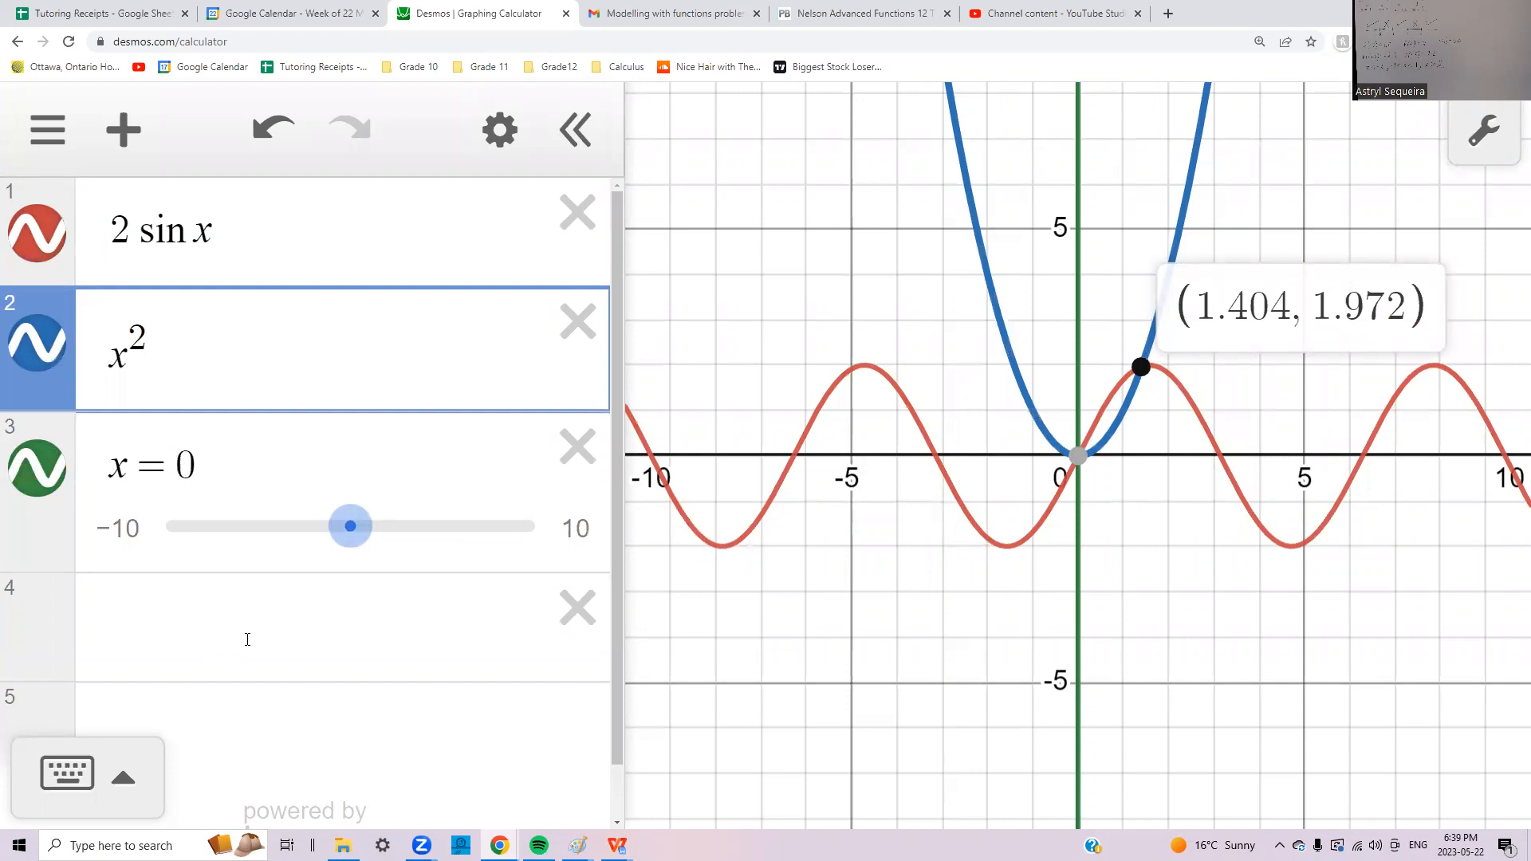
{"action": "left_click", "coordinate": [247, 640]}
{"action": "type", "text": "x"}
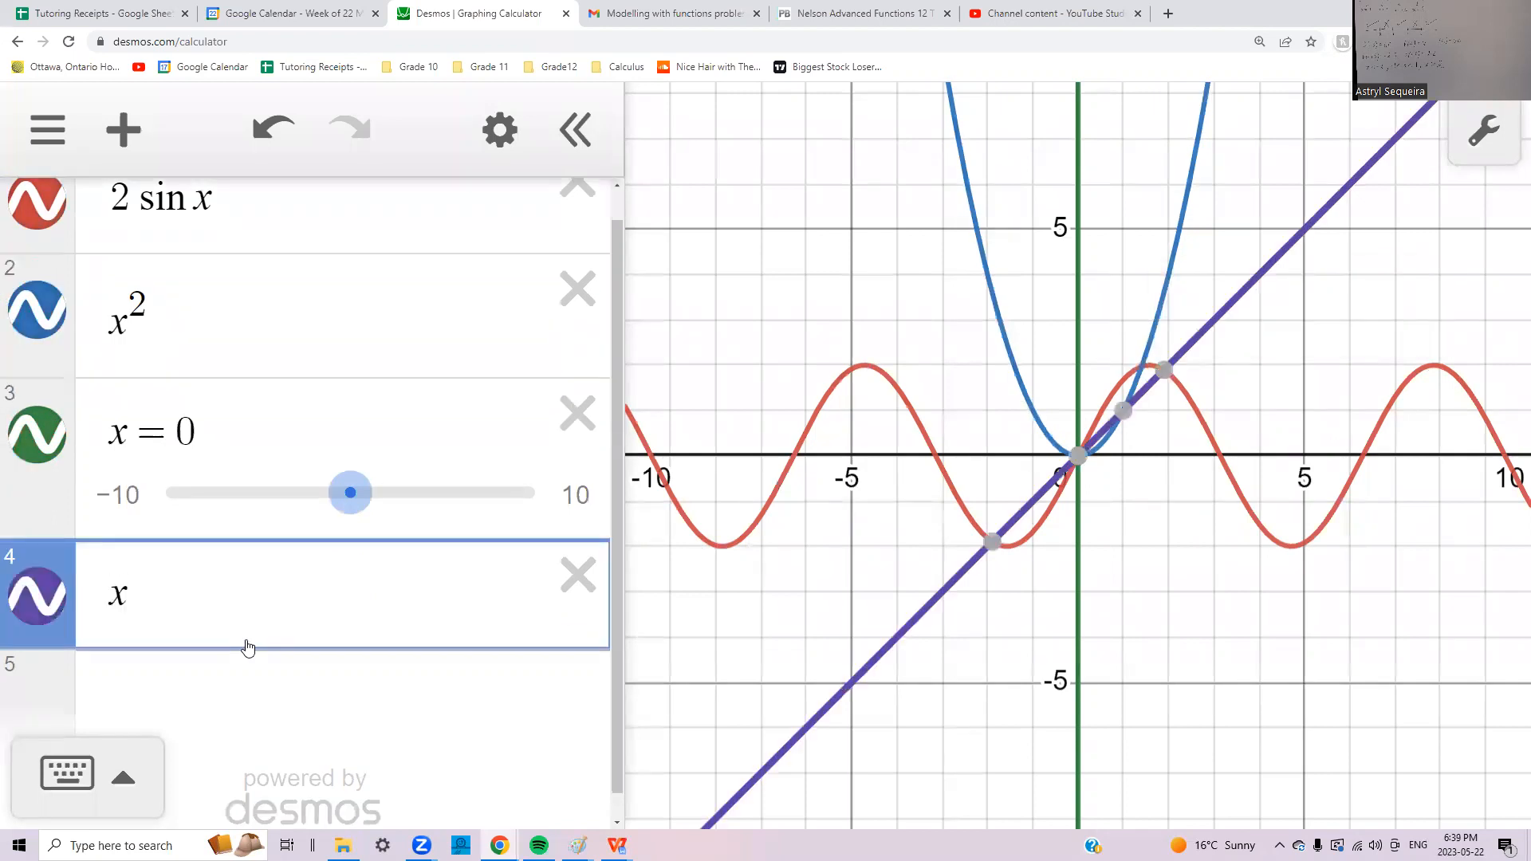
{"action": "type", "text": "=1.4"}
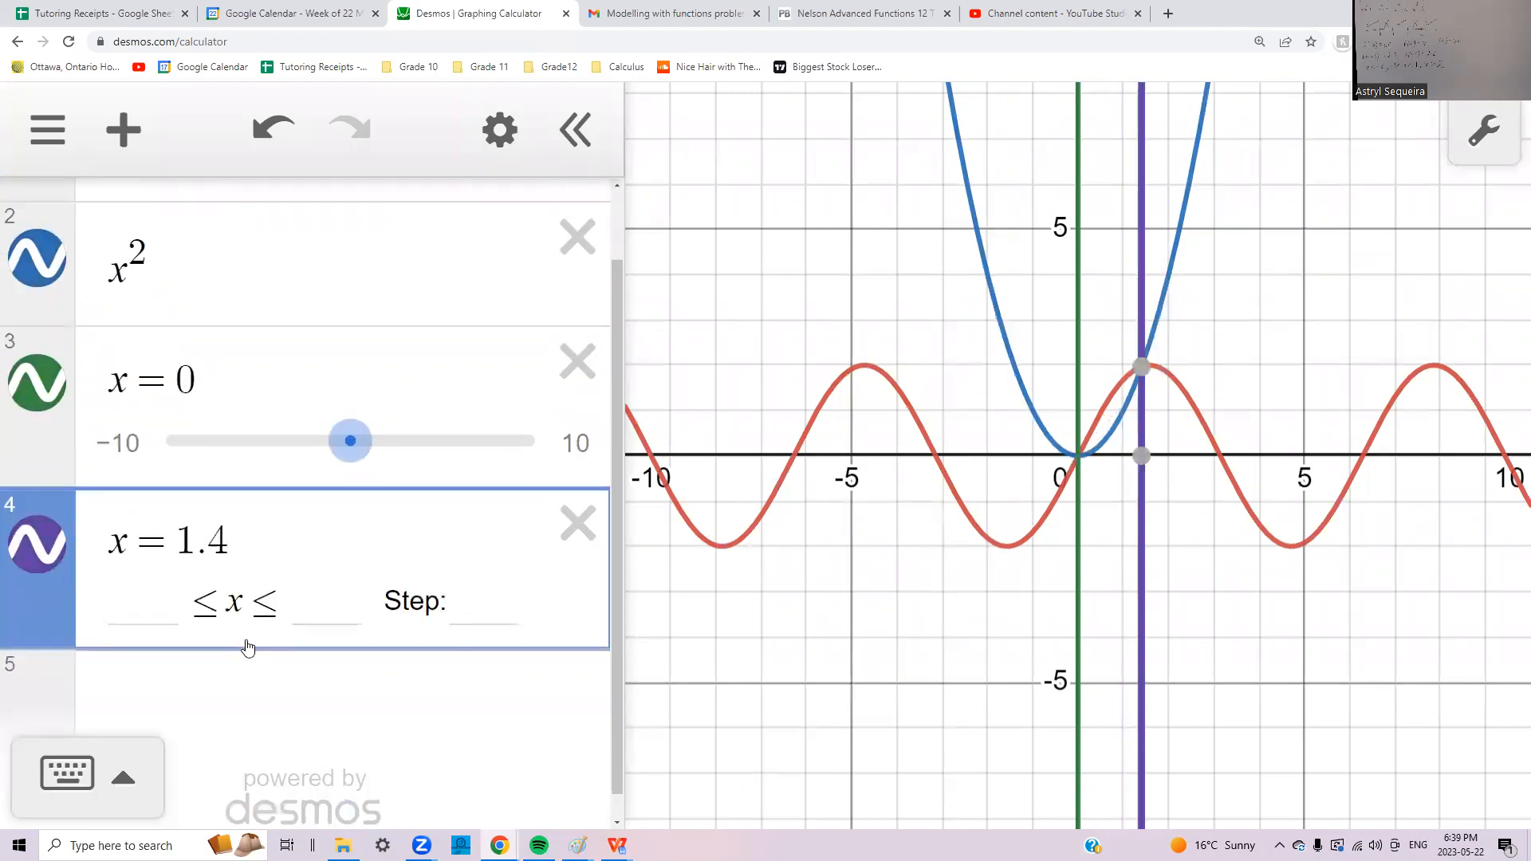
{"action": "type", "text": "04"}
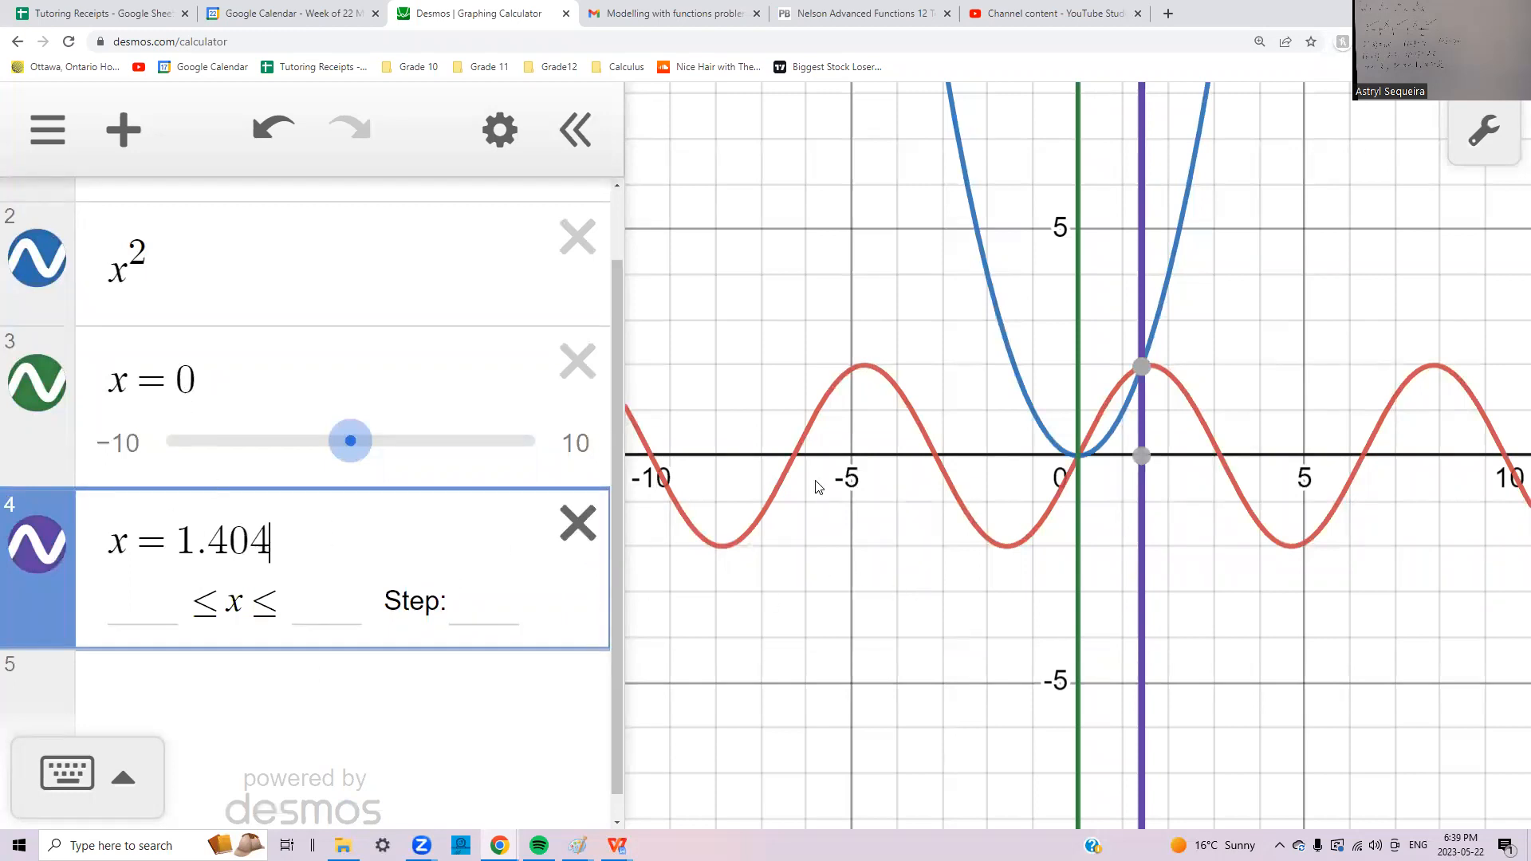
Step: Delete the x = 1.404, x^2 and x = 0 expressions, keeping only 2 sin x
{"action": "left_click", "coordinate": [577, 523]}
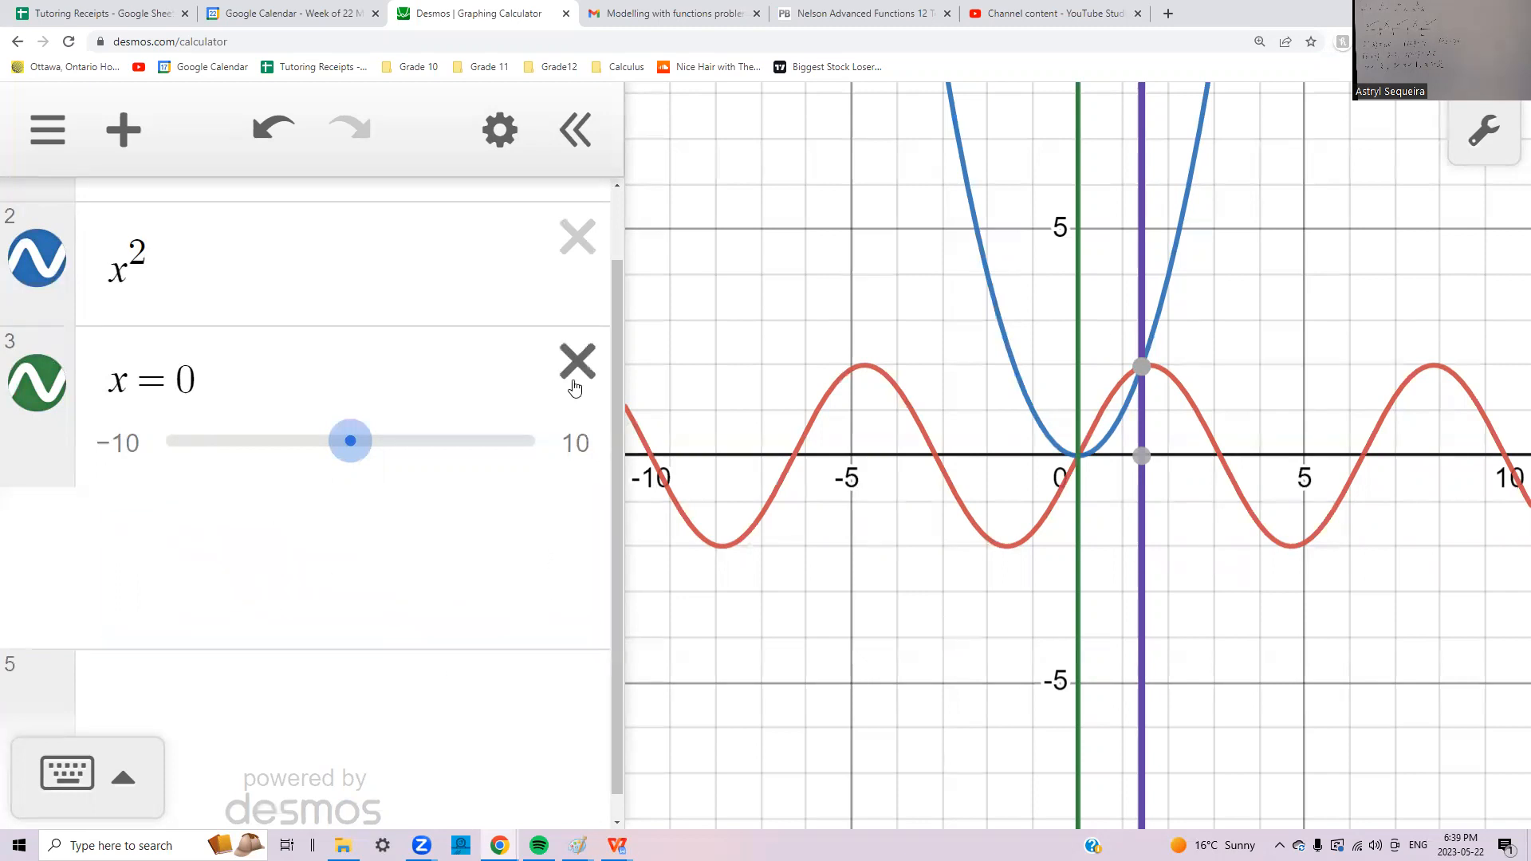
{"action": "left_click", "coordinate": [578, 237]}
{"action": "left_click", "coordinate": [1077, 457]}
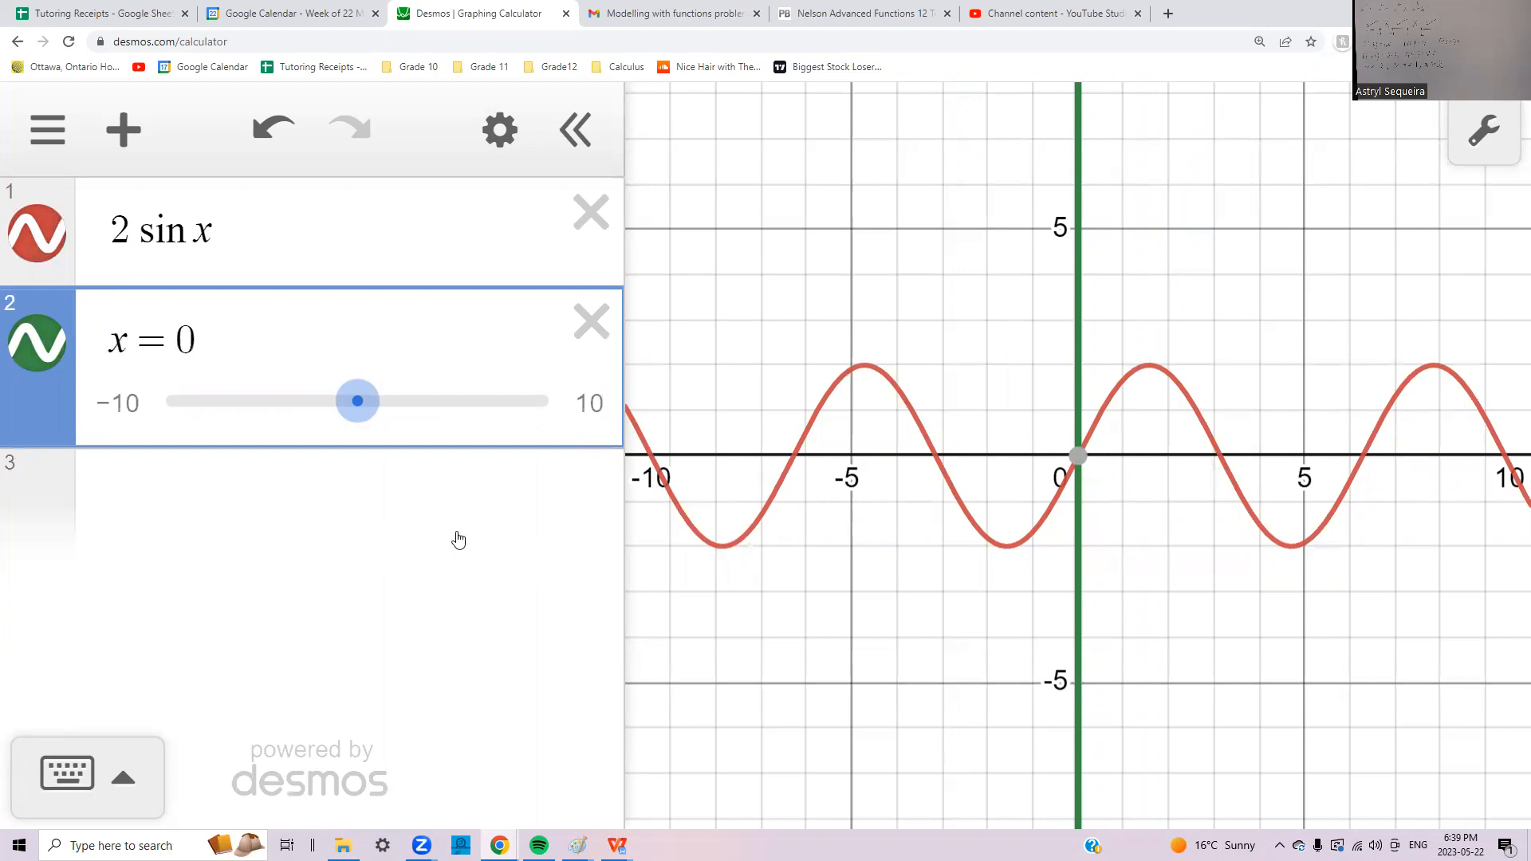
{"action": "left_click", "coordinate": [569, 325]}
Step: Graph x^2 again as the second expression and label both of its intersections with the sine curve
{"action": "left_click", "coordinate": [282, 339]}
{"action": "type", "text": "x"}
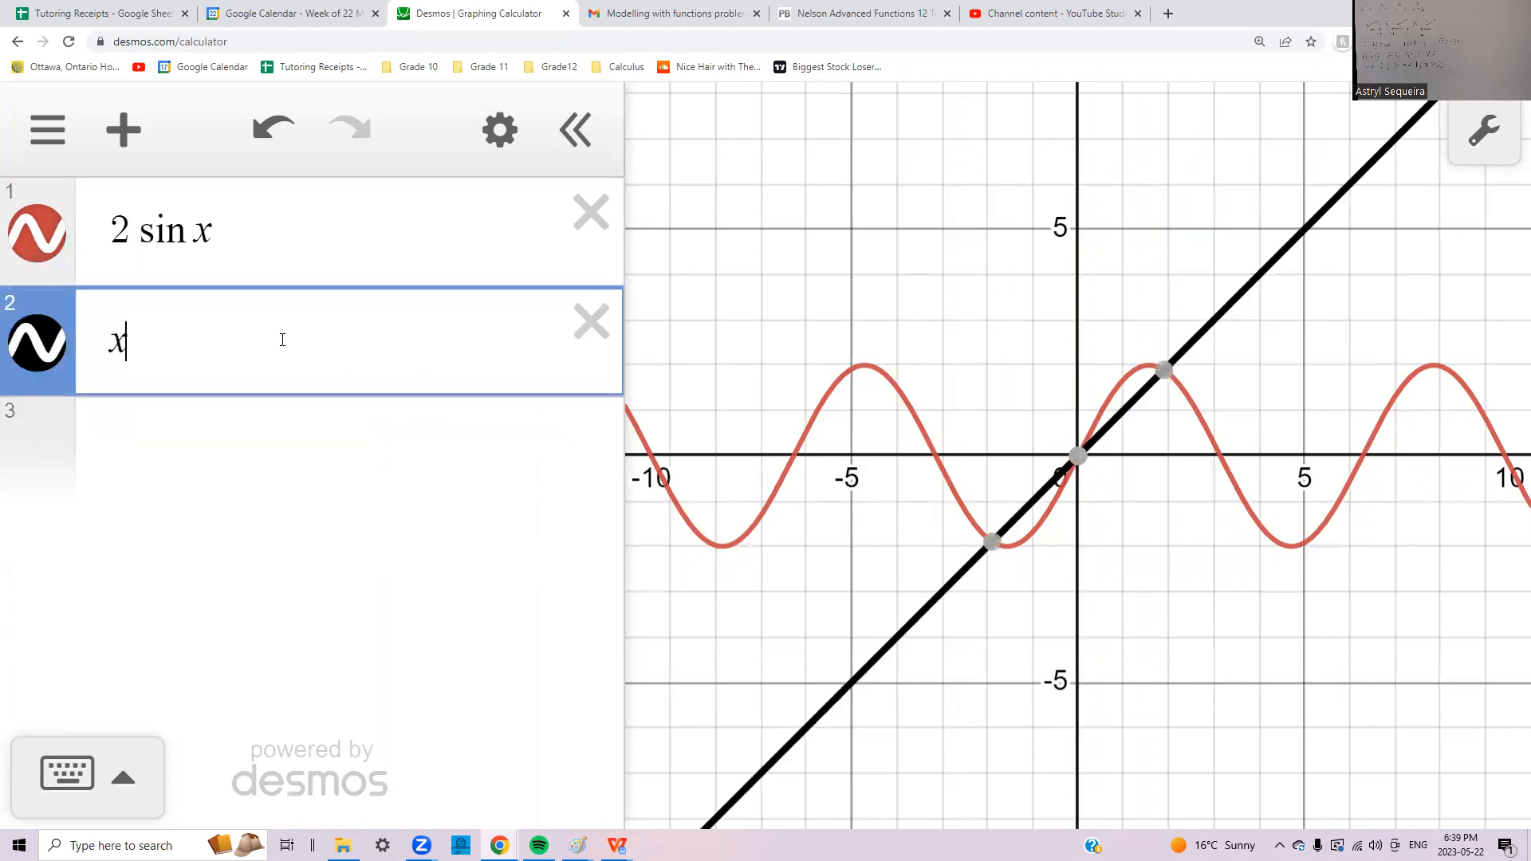
{"action": "type", "text": "^2"}
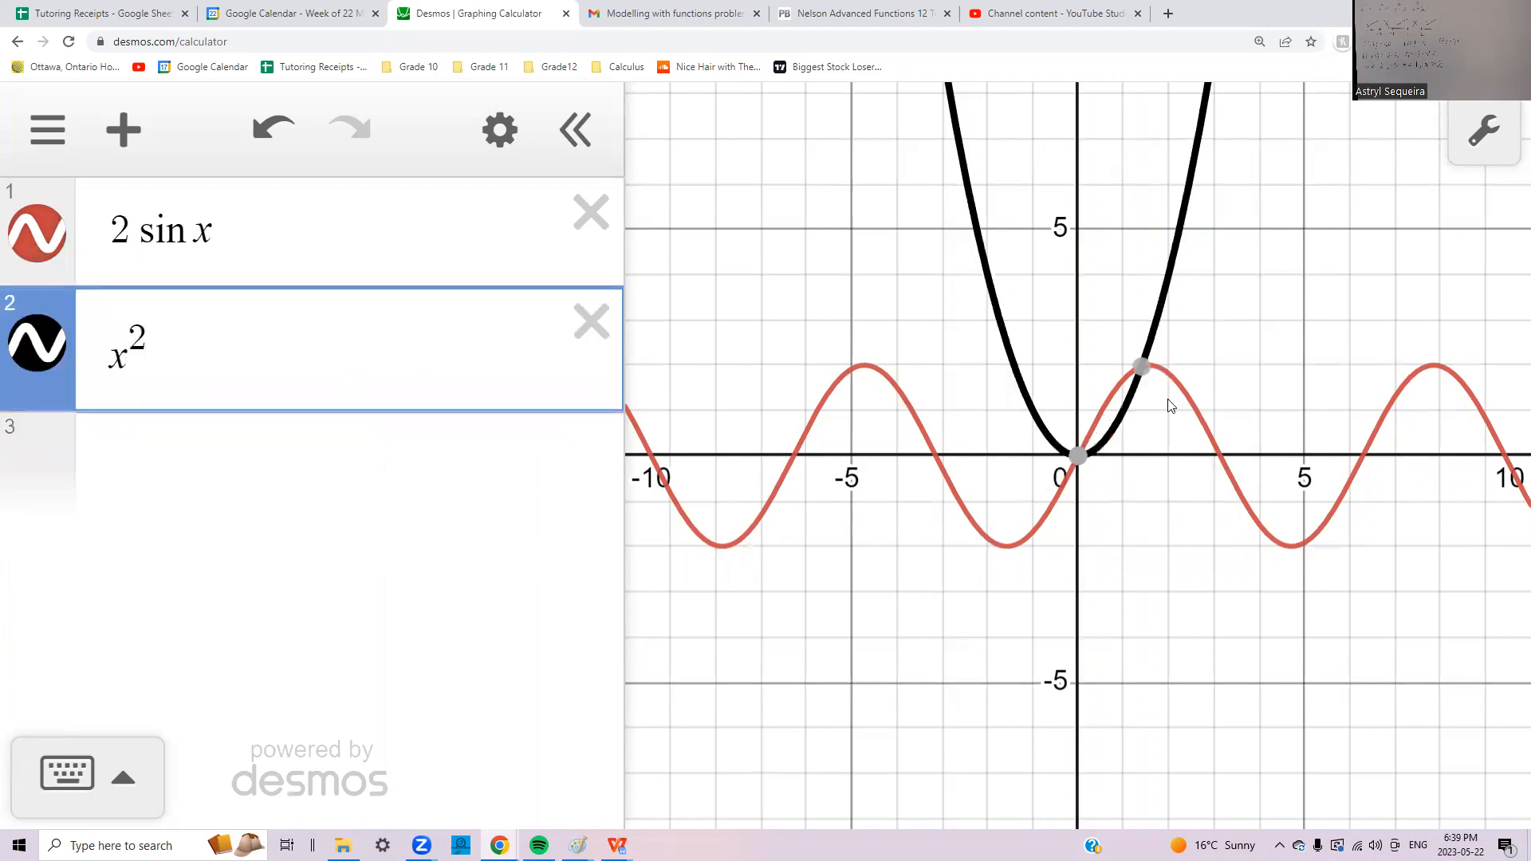
{"action": "left_click", "coordinate": [1078, 455]}
{"action": "left_click", "coordinate": [1141, 367]}
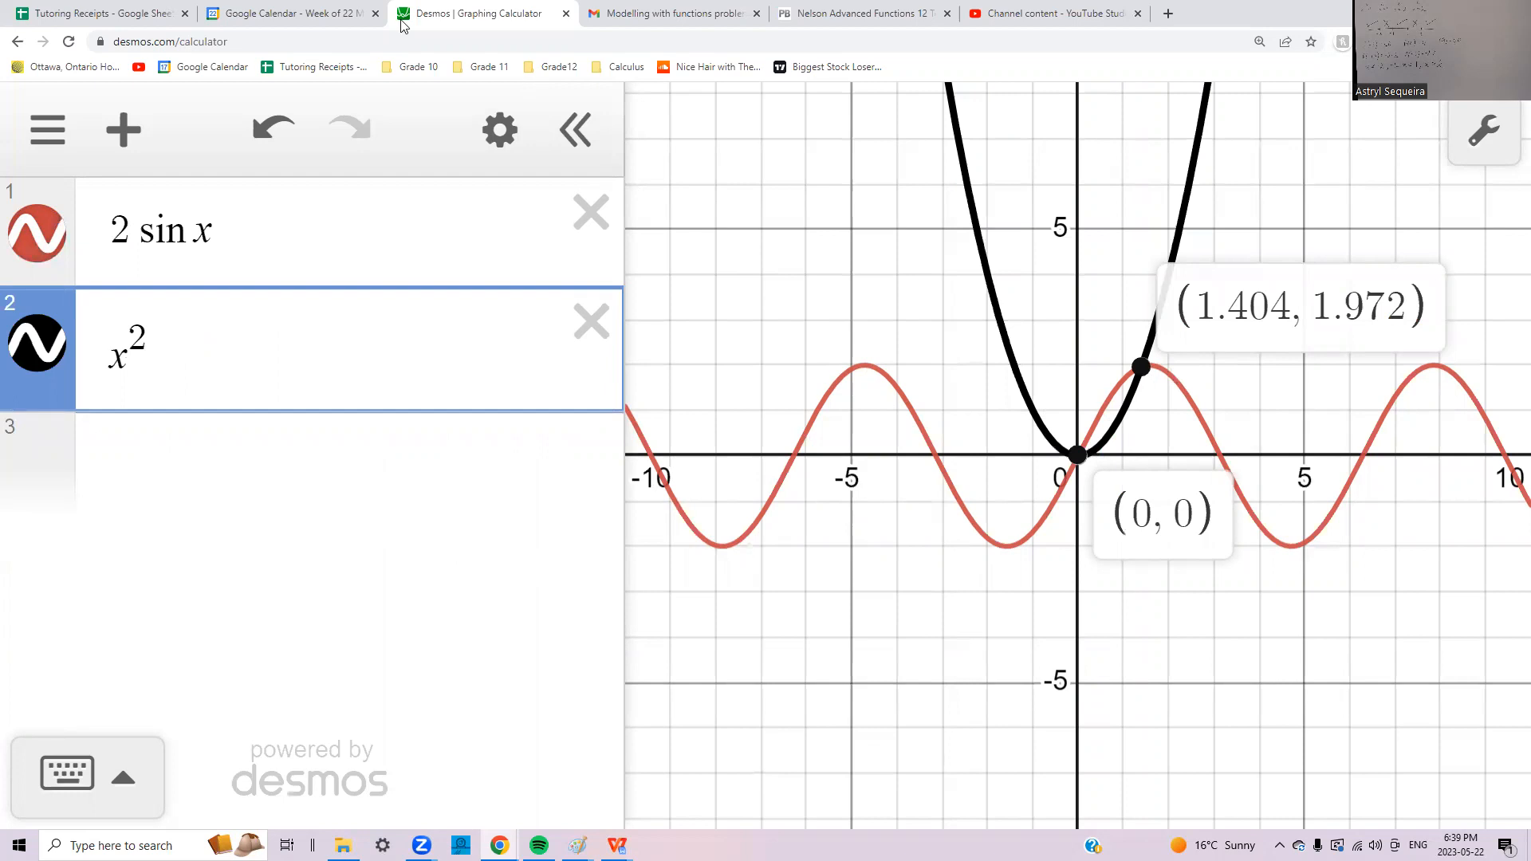
Step: Check part b) in the question image and replace both part a) expressions with 2x^3 in Desmos
{"action": "left_click", "coordinate": [650, 8]}
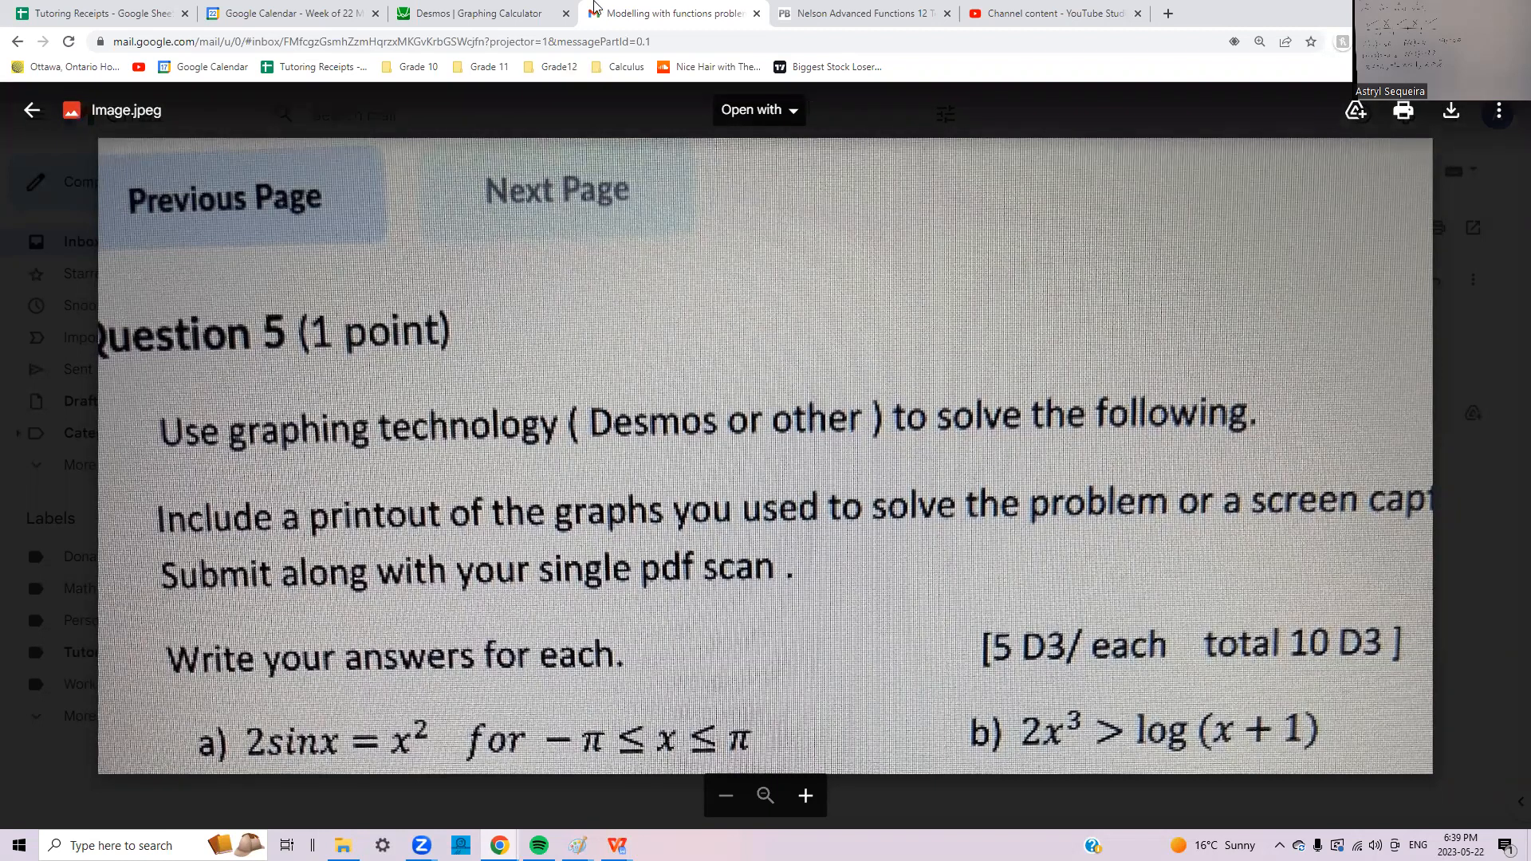
{"action": "left_click", "coordinate": [474, 11]}
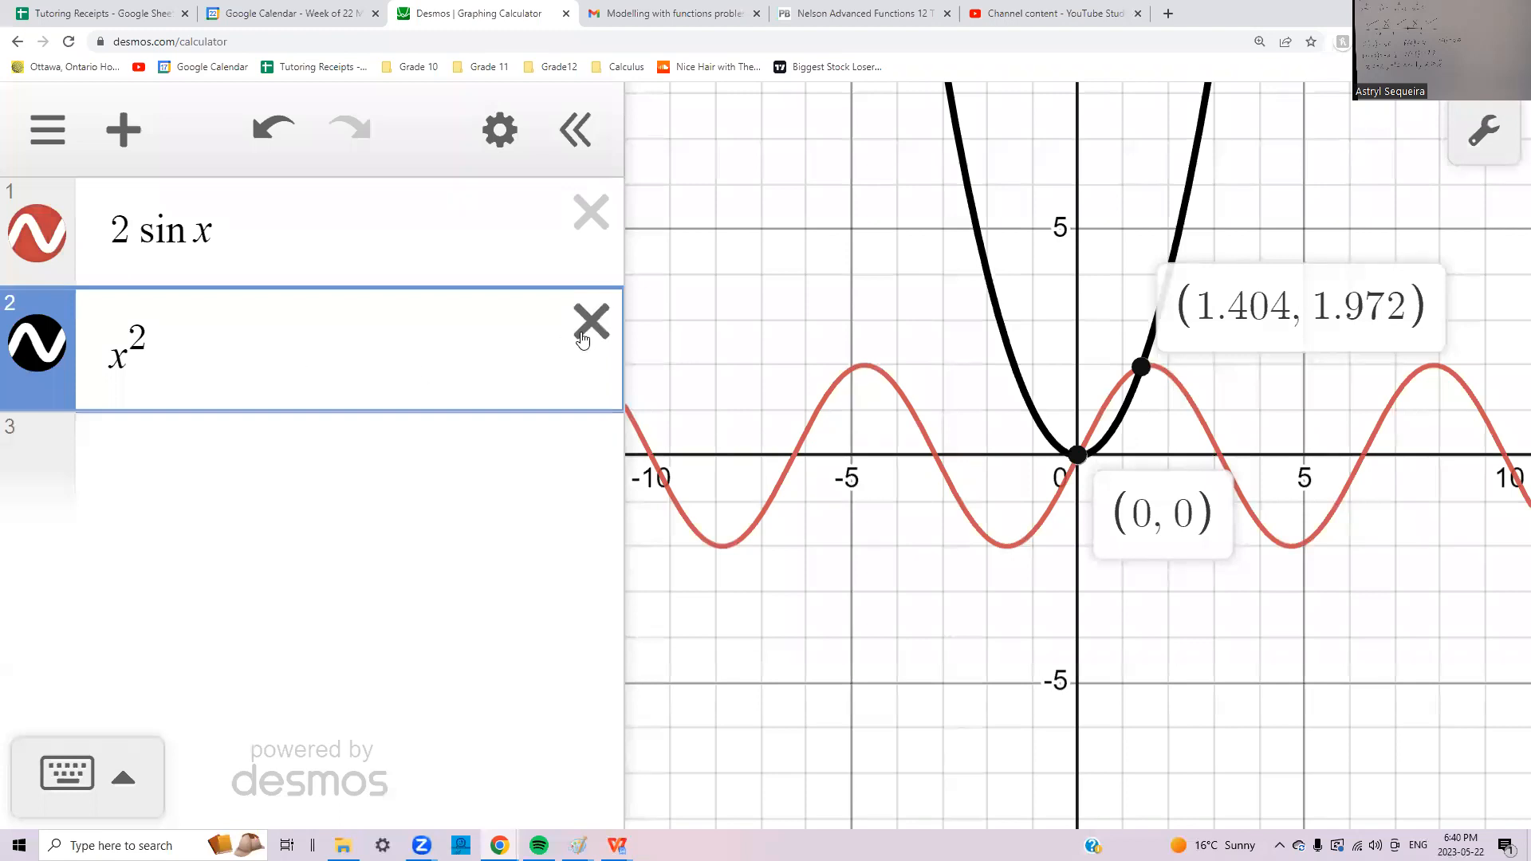
{"action": "left_click", "coordinate": [591, 322]}
{"action": "left_click", "coordinate": [591, 212]}
{"action": "left_click", "coordinate": [263, 225]}
{"action": "type", "text": "2"}
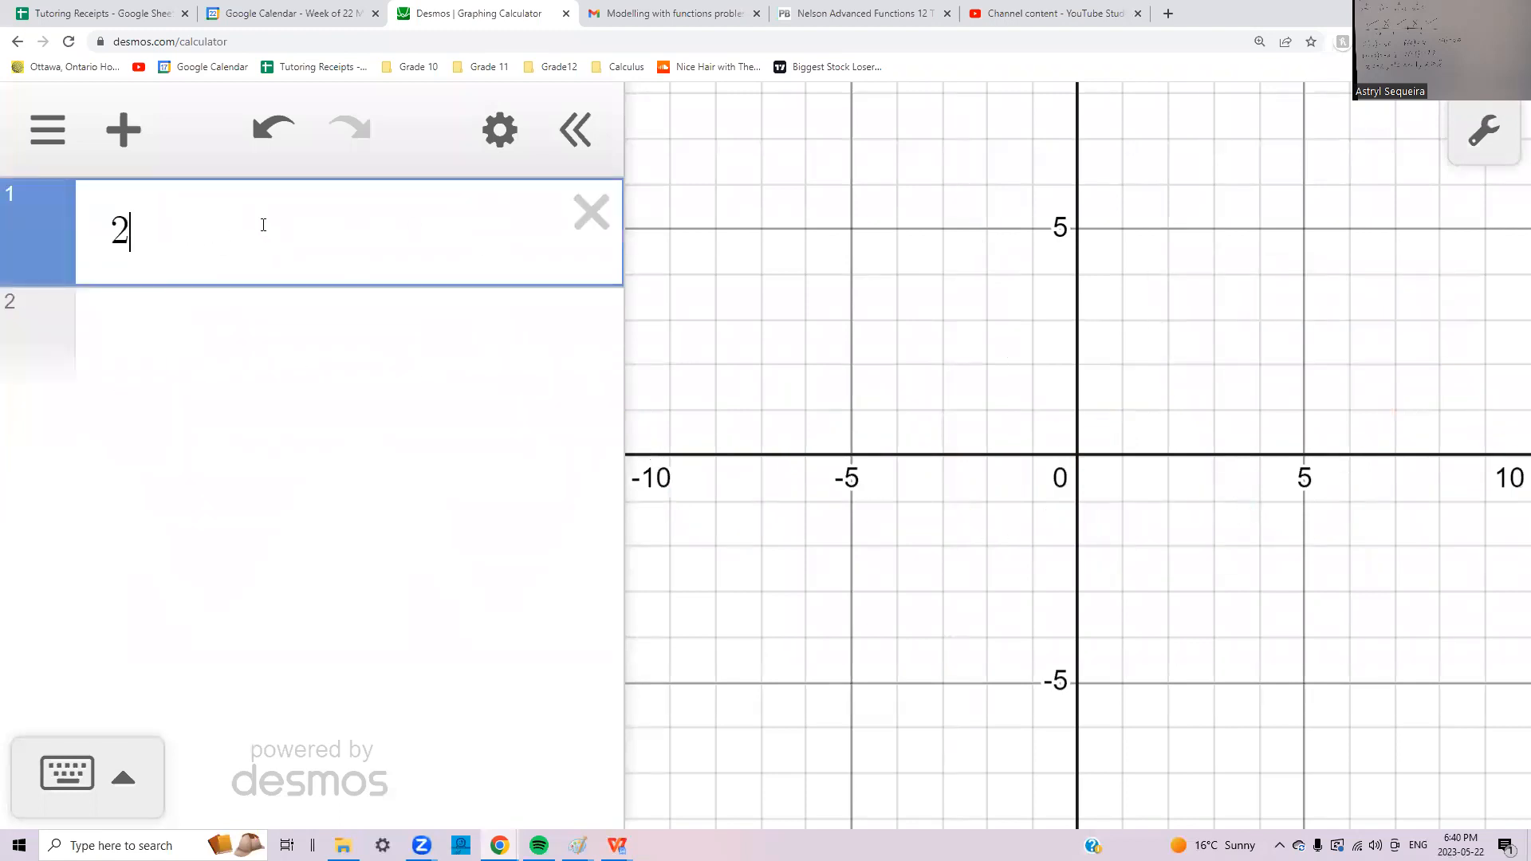
{"action": "type", "text": "x^3"}
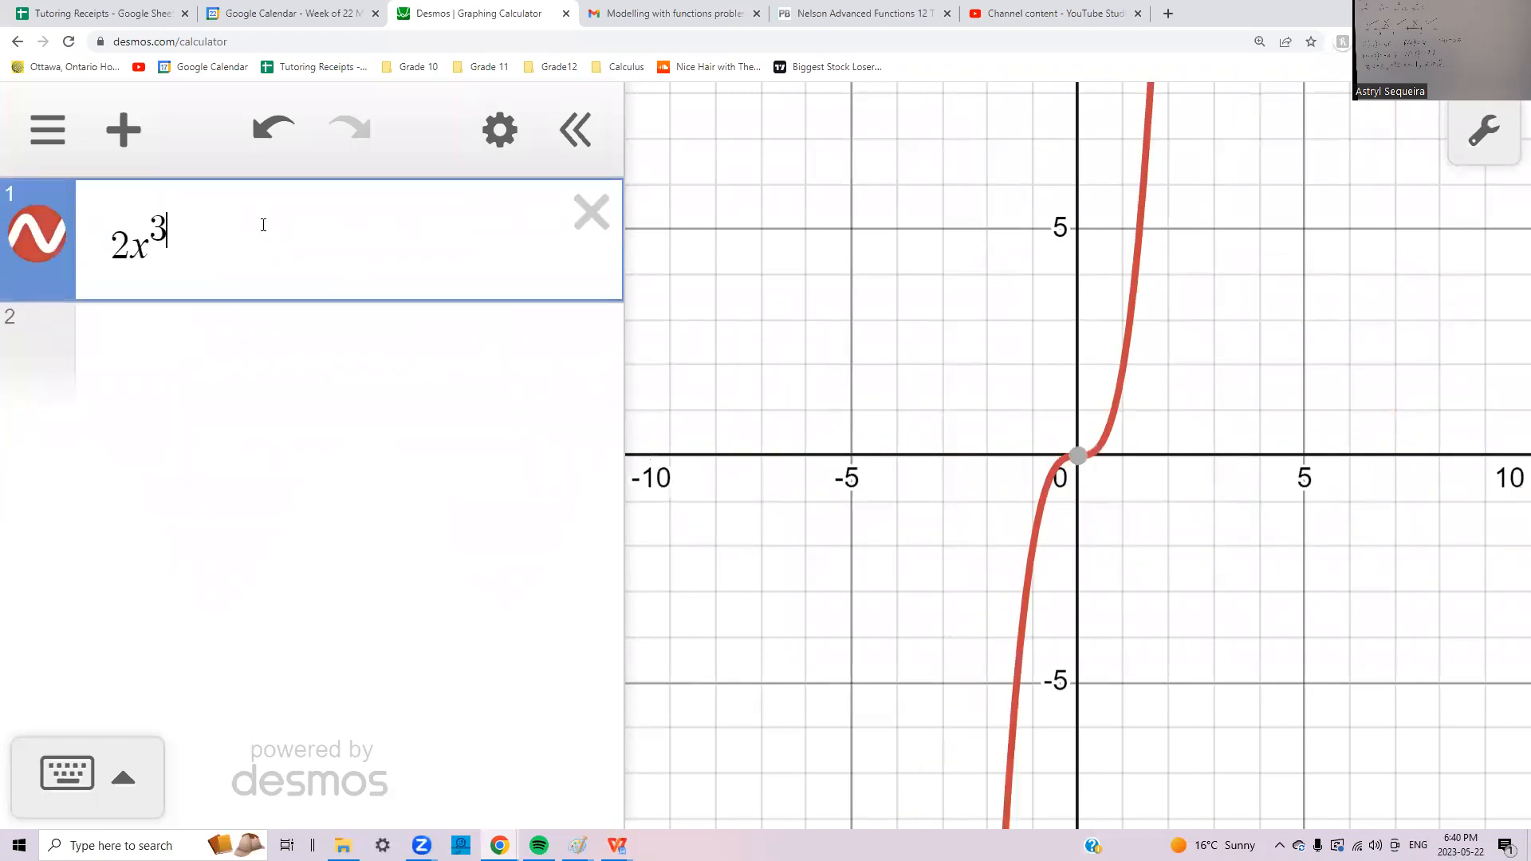
Step: Check the right side of part b) in the question image and graph log(x+1) as the second expression in Desmos
{"action": "left_click", "coordinate": [239, 343]}
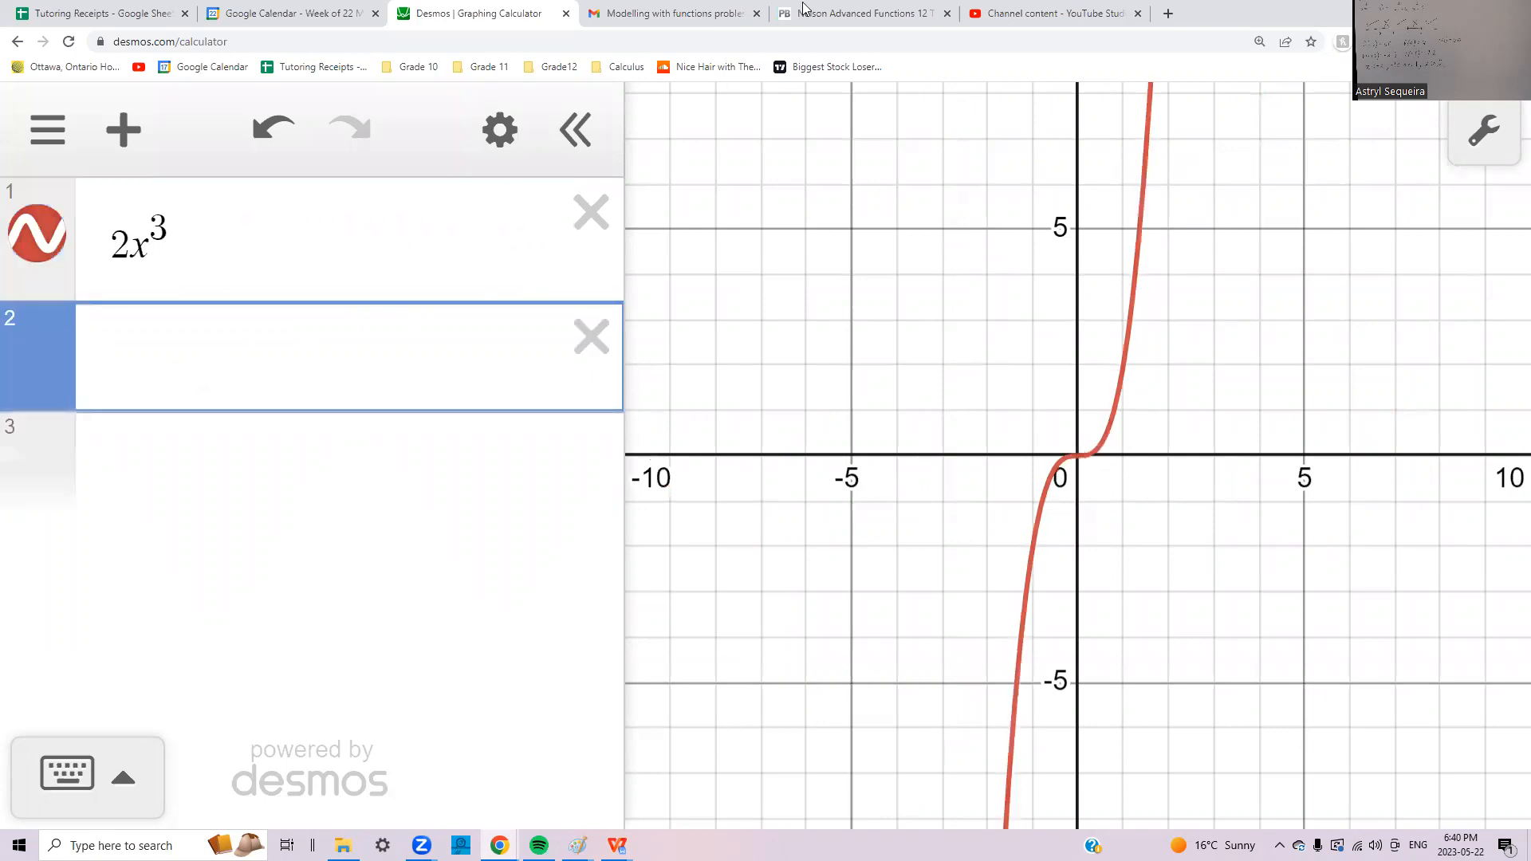
{"action": "left_click", "coordinate": [704, 11]}
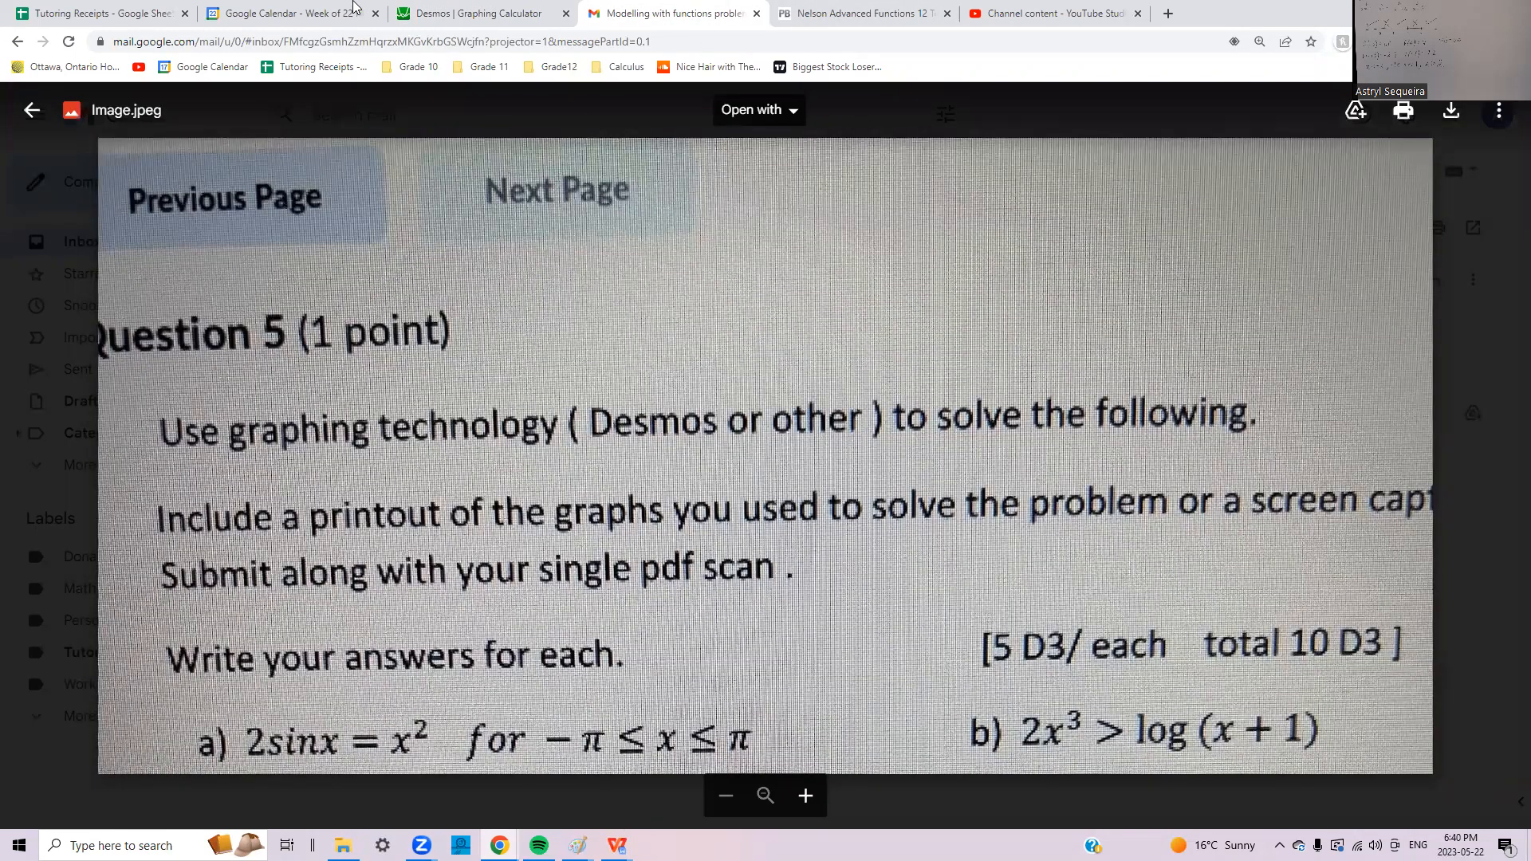
{"action": "key", "text": "ctrl+shift+Tab"}
{"action": "type", "text": "lo"}
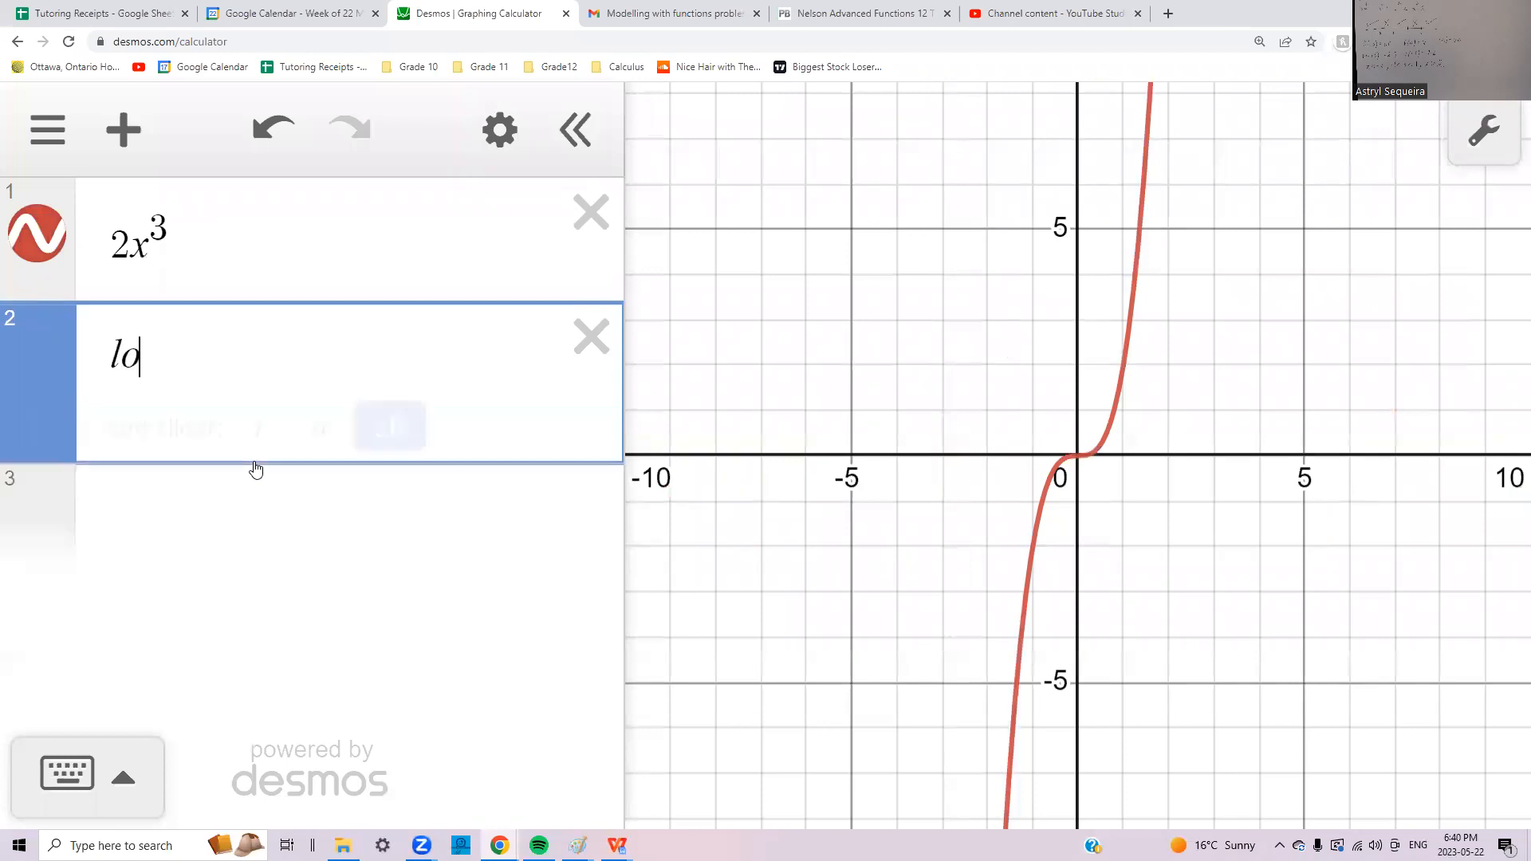
{"action": "type", "text": "g(x+1)"}
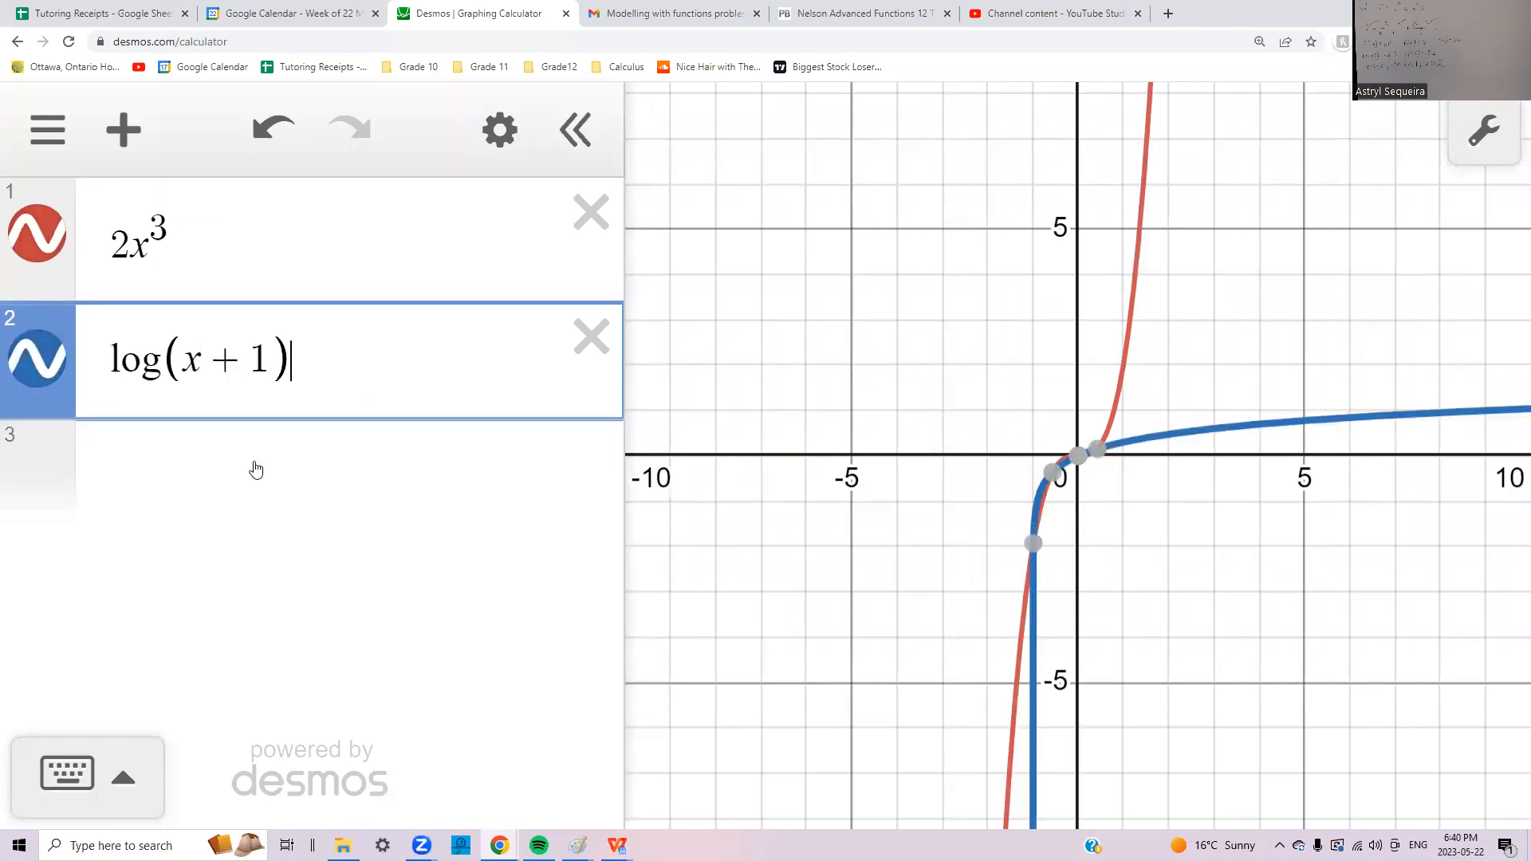
Step: Recheck the part b) inequality in the question image and return to the Desmos graph
{"action": "key", "text": "ctrl+Tab"}
{"action": "key", "text": "ctrl+Tab"}
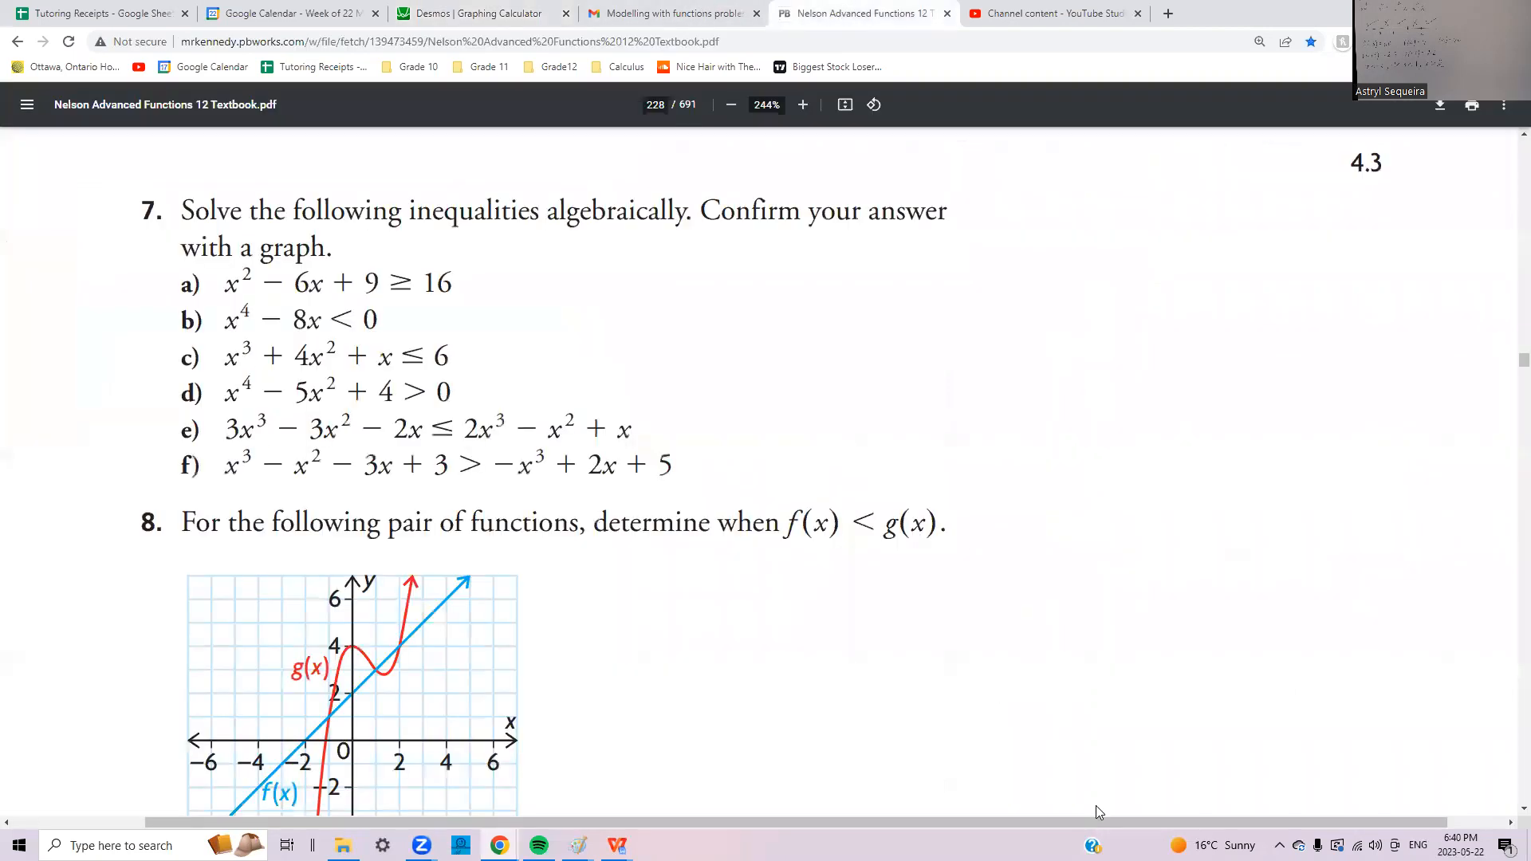
{"action": "left_click", "coordinate": [643, 9]}
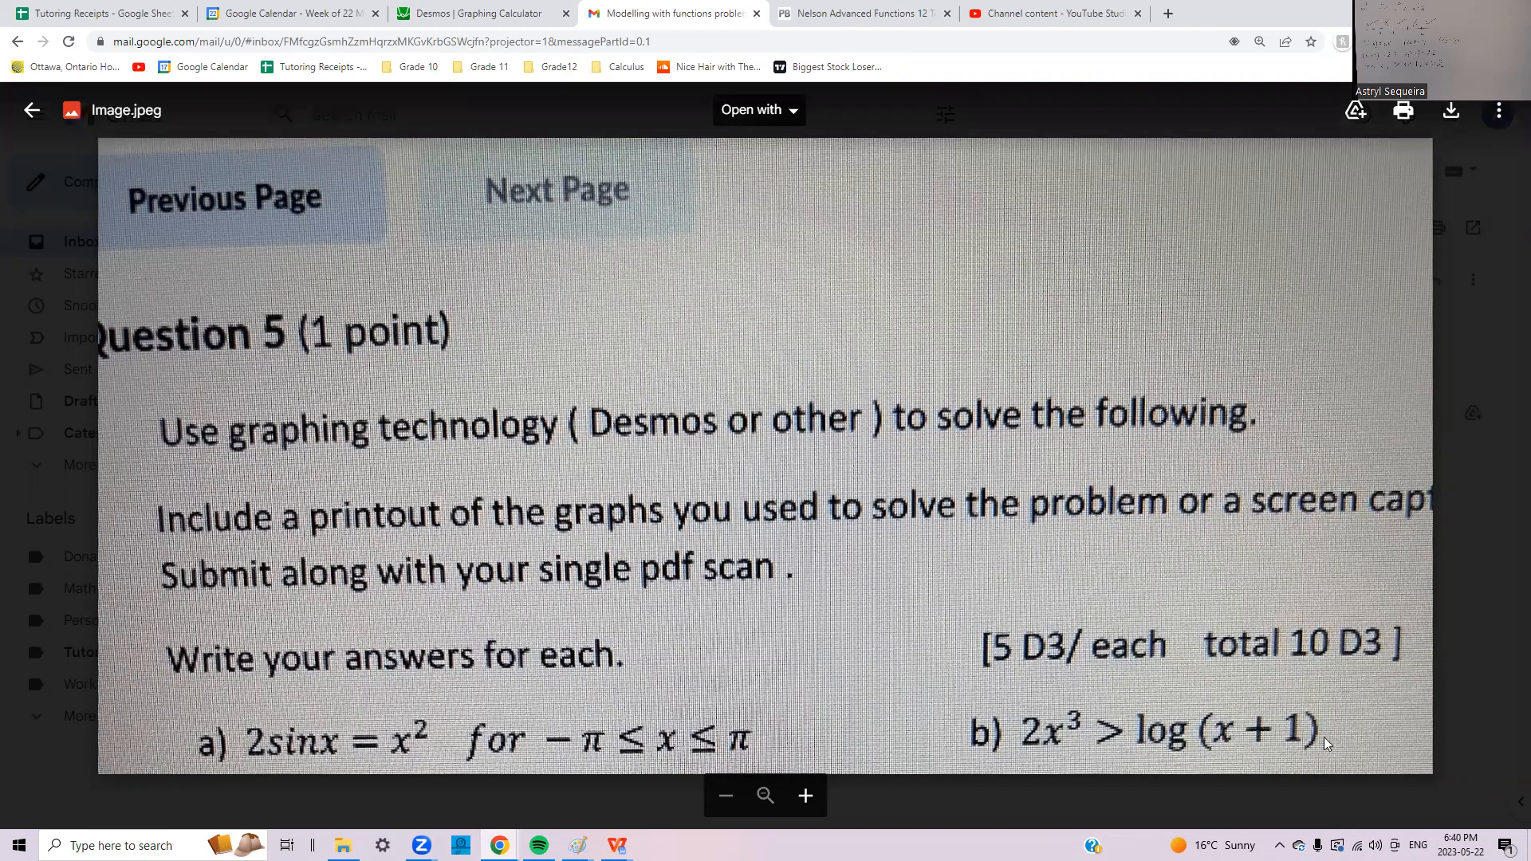
{"action": "left_click", "coordinate": [504, 16]}
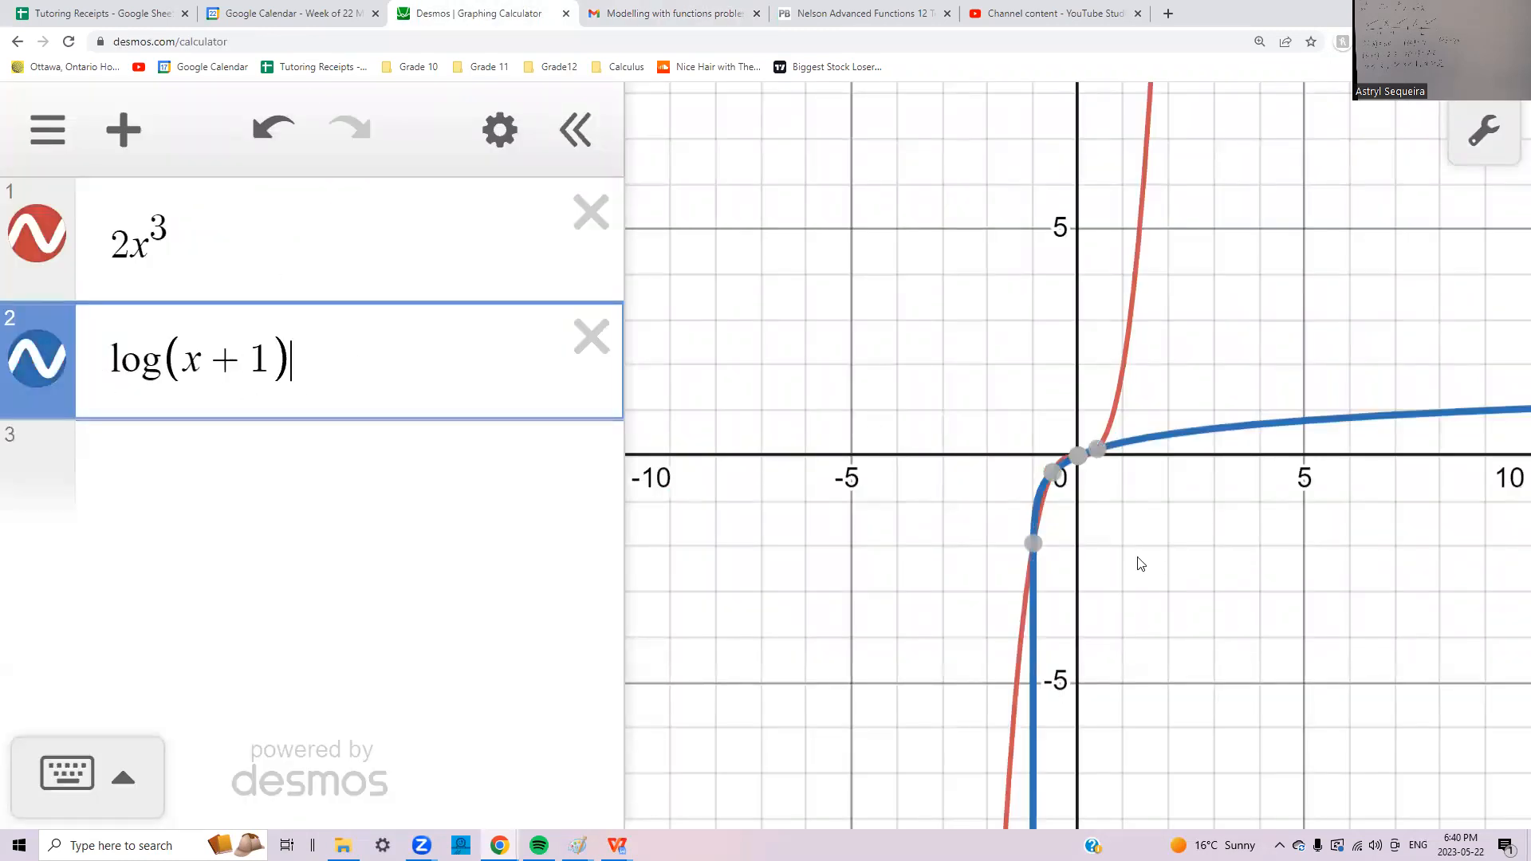
Step: Examine the intersections of 2x^3 and log(x+1) around the origin up close, and label the one at the origin
{"action": "scroll", "coordinate": [1132, 492], "scroll_direction": "up", "scroll_amount": 5}
{"action": "scroll", "coordinate": [1141, 518], "scroll_direction": "up", "scroll_amount": 4}
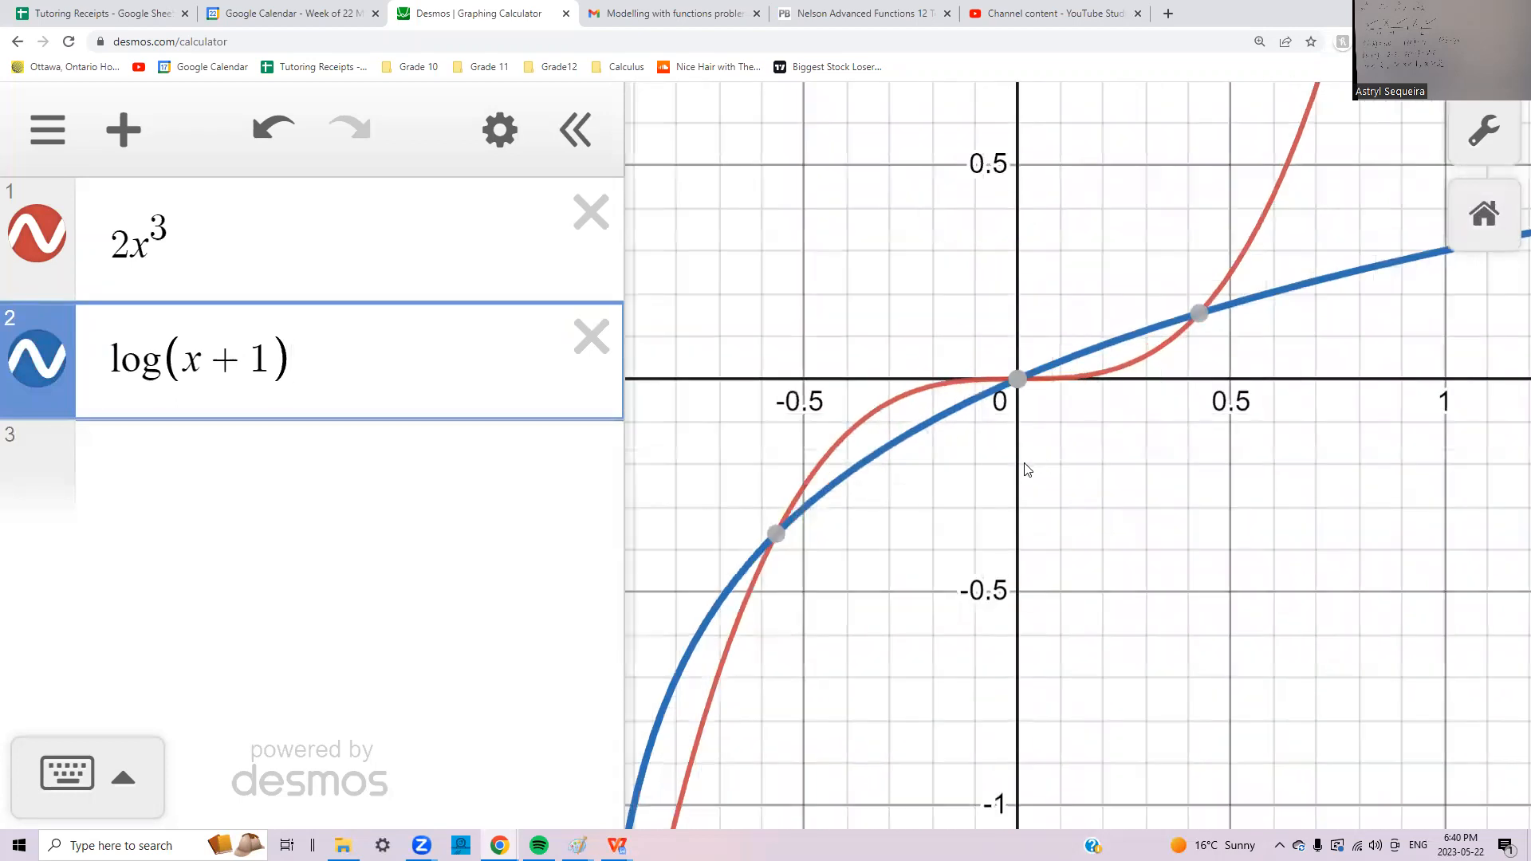
{"action": "scroll", "coordinate": [1037, 471], "scroll_direction": "up", "scroll_amount": 1}
{"action": "scroll", "coordinate": [1067, 460], "scroll_direction": "down", "scroll_amount": 1}
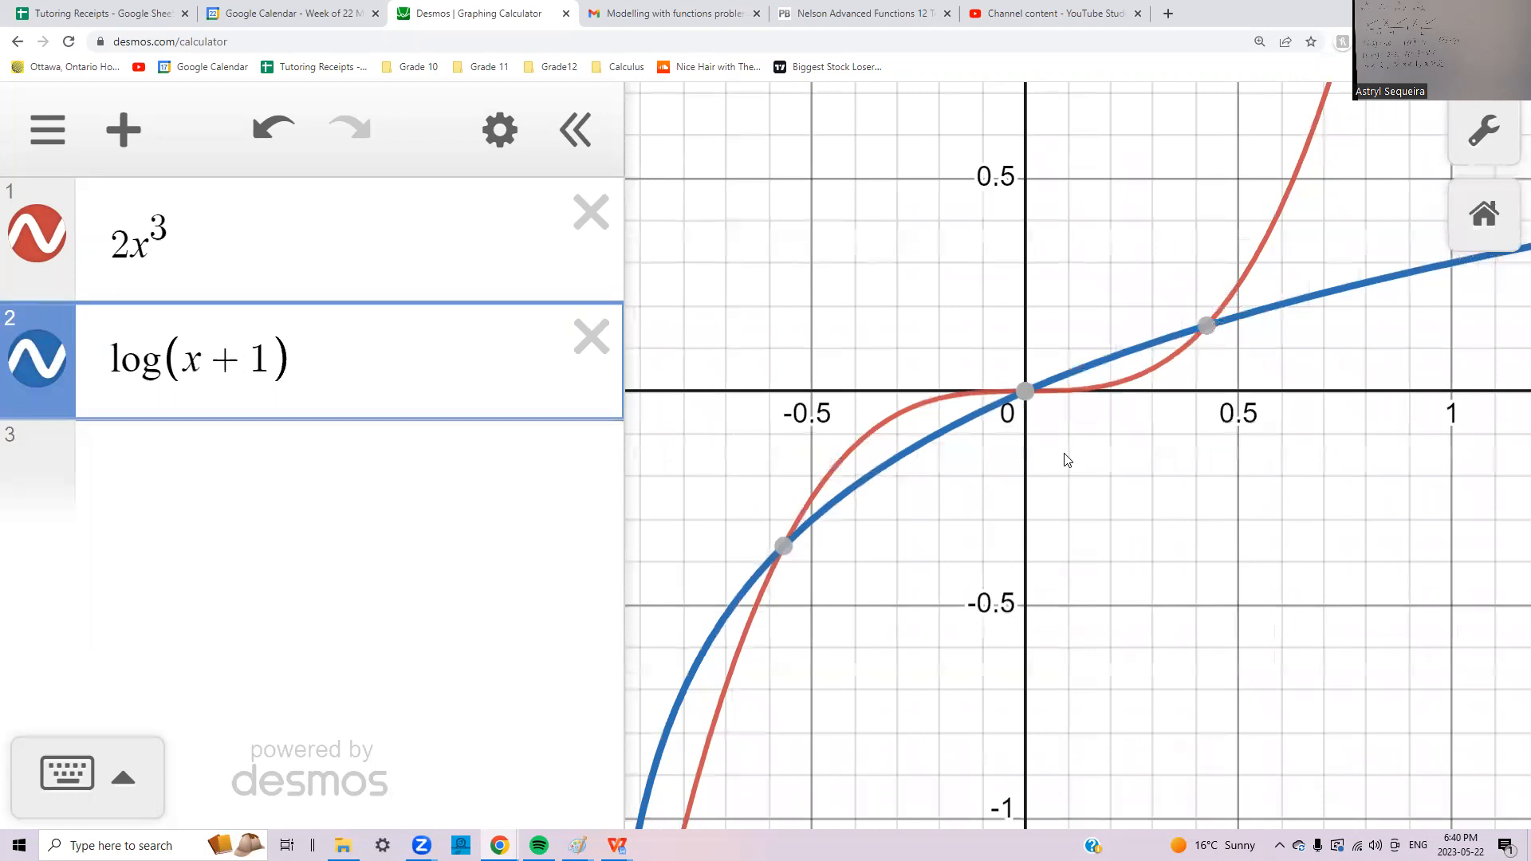
{"action": "scroll", "coordinate": [1067, 460], "scroll_direction": "down", "scroll_amount": 2}
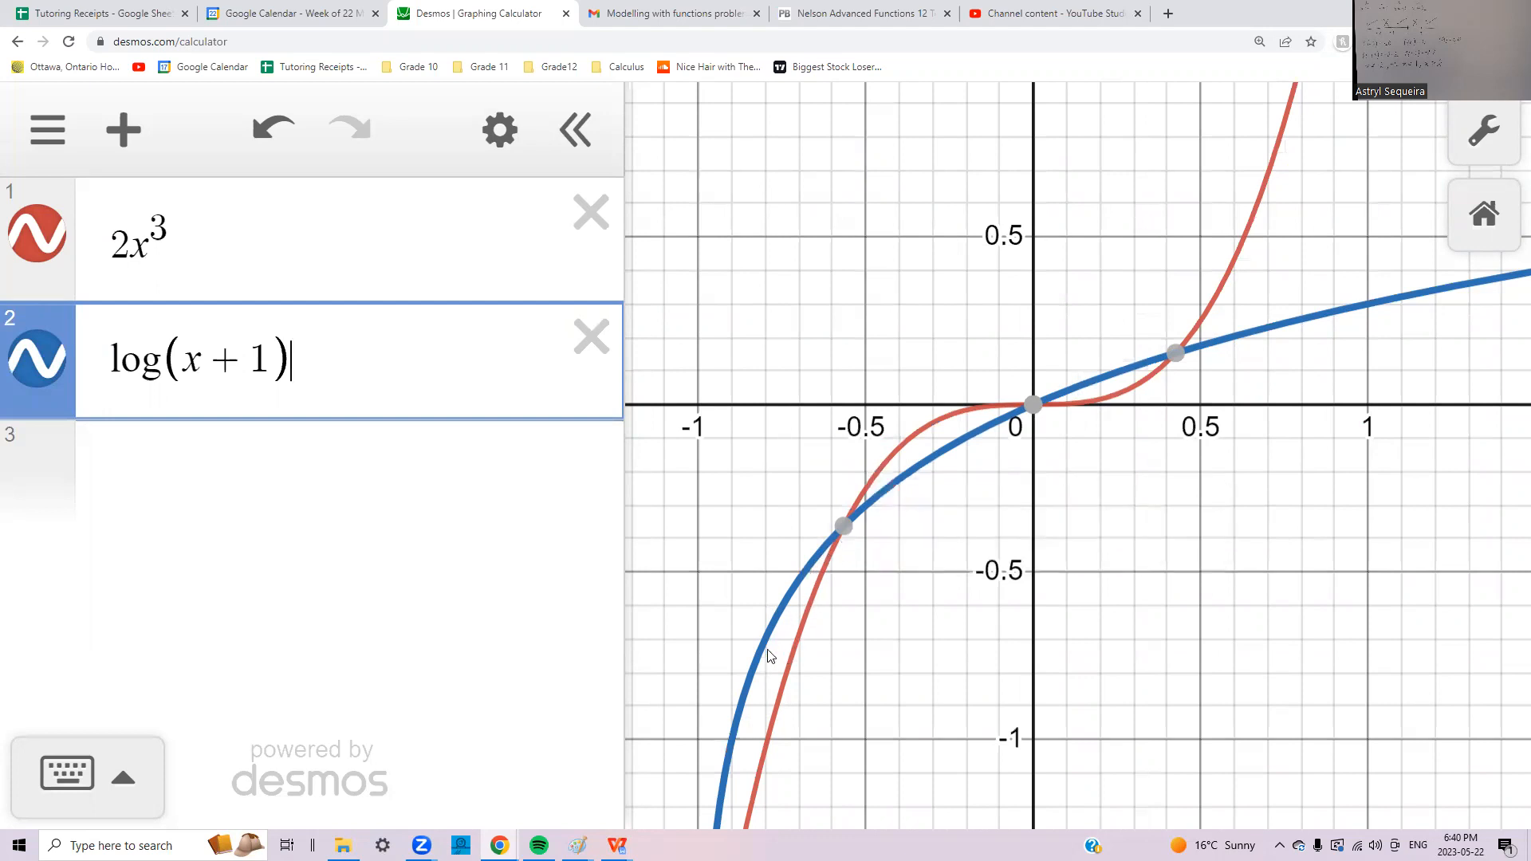
{"action": "mouse_move", "coordinate": [843, 530]}
{"action": "left_click", "coordinate": [1034, 405]}
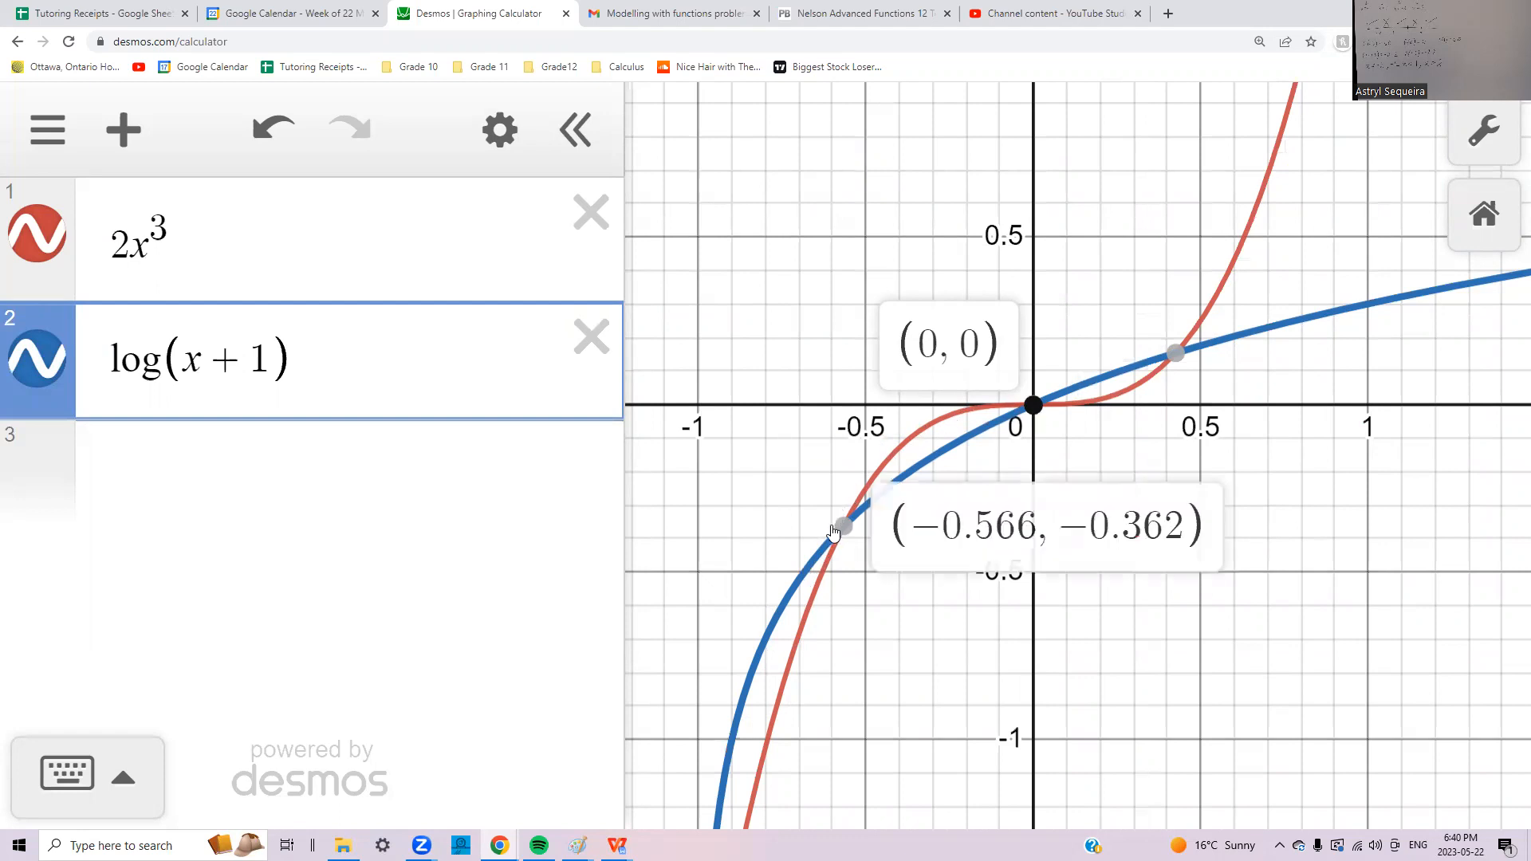
Step: Inspect the coordinates of the curves' intersection at negative x and start the third expression with −0.566 ≤
{"action": "left_click", "coordinate": [279, 475]}
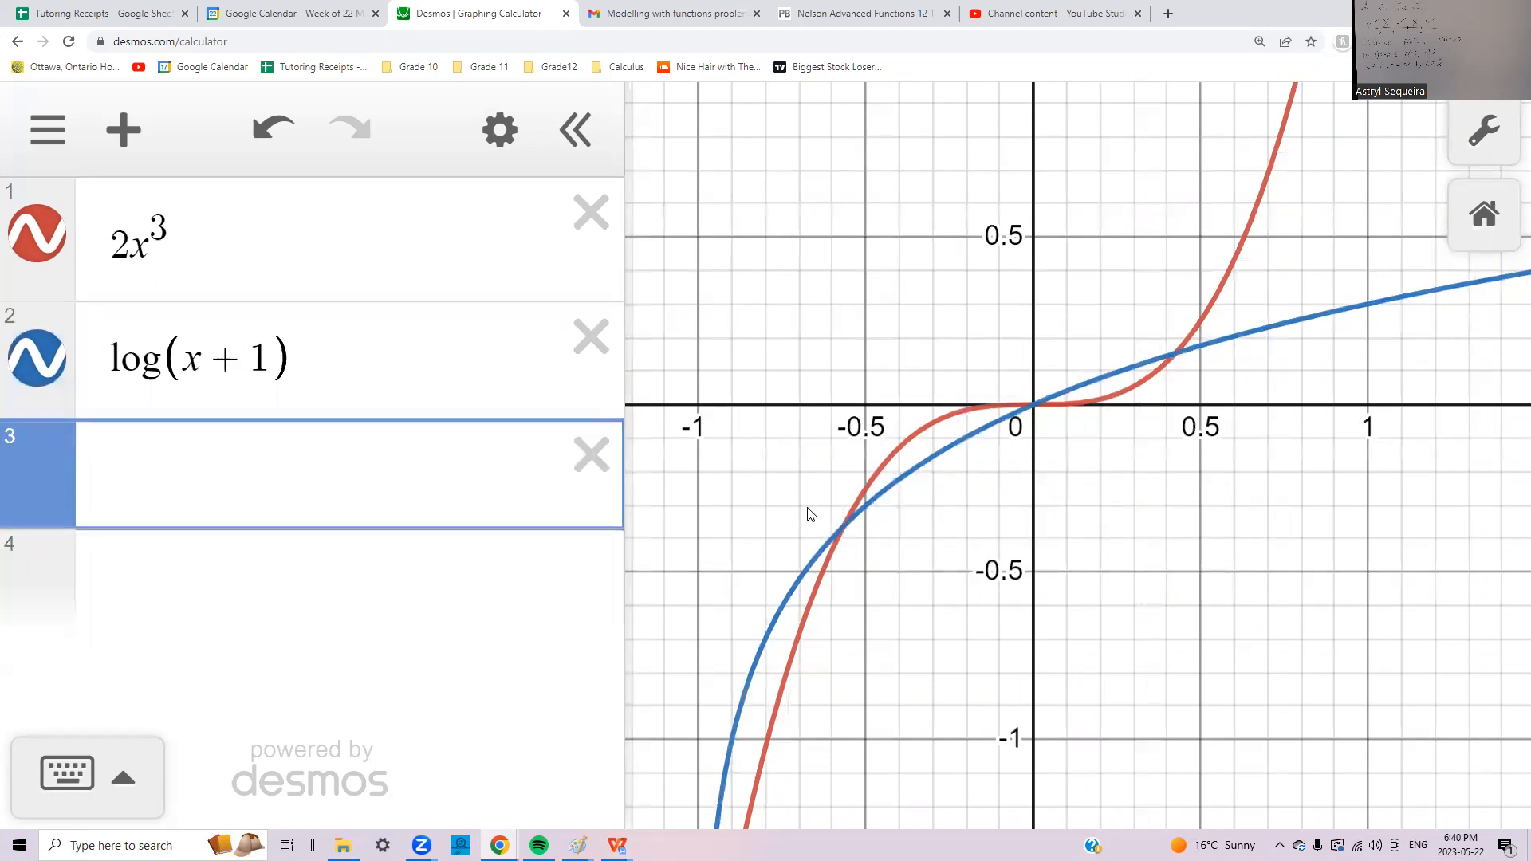
{"action": "left_click", "coordinate": [842, 532]}
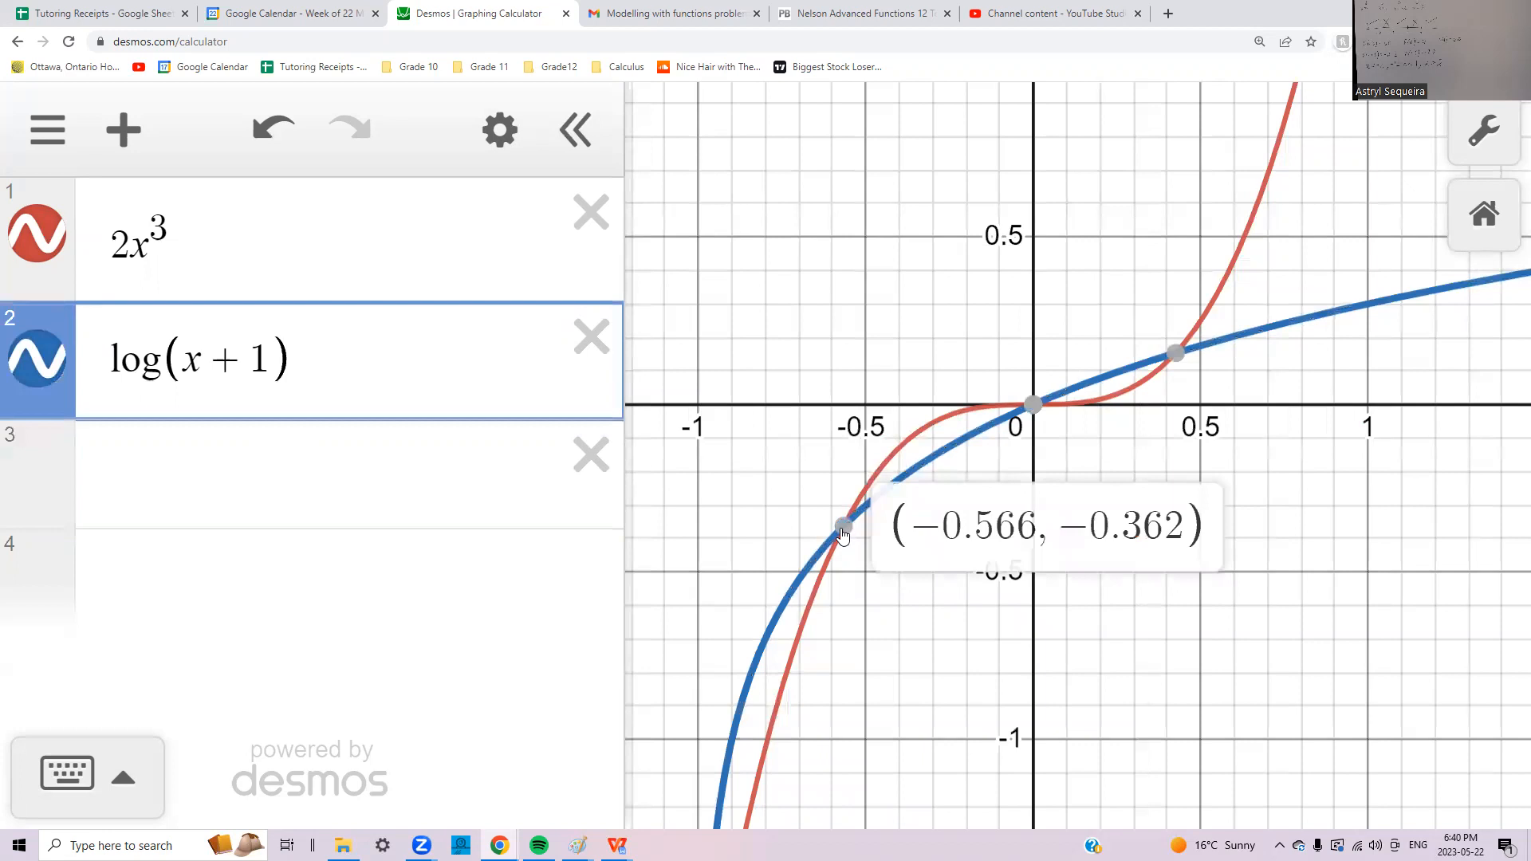
{"action": "left_click", "coordinate": [845, 526]}
{"action": "left_click", "coordinate": [330, 493]}
{"action": "type", "text": "-0.566"}
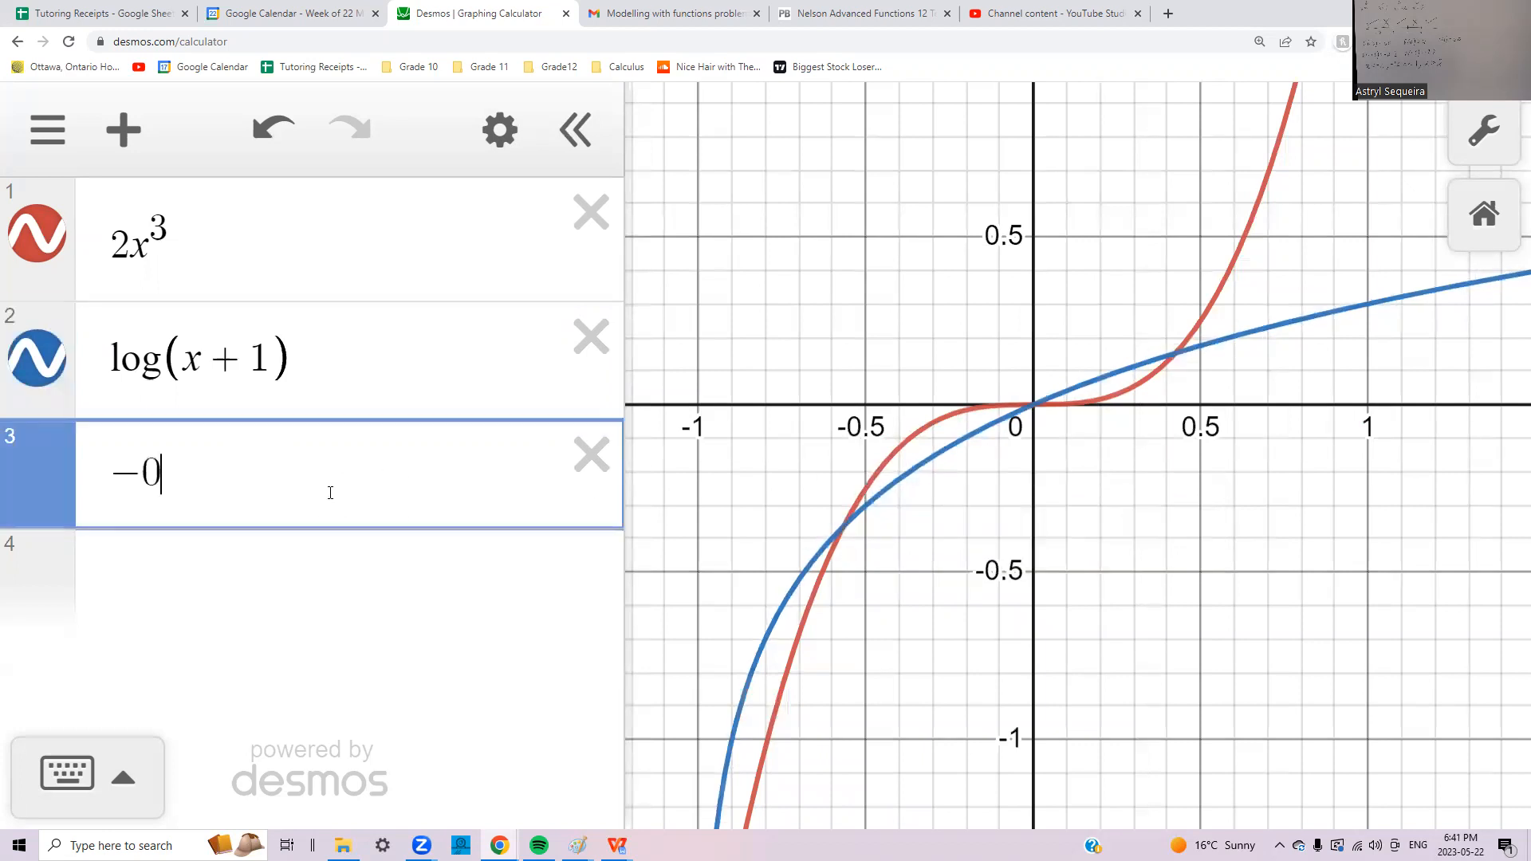
{"action": "type", "text": "<="}
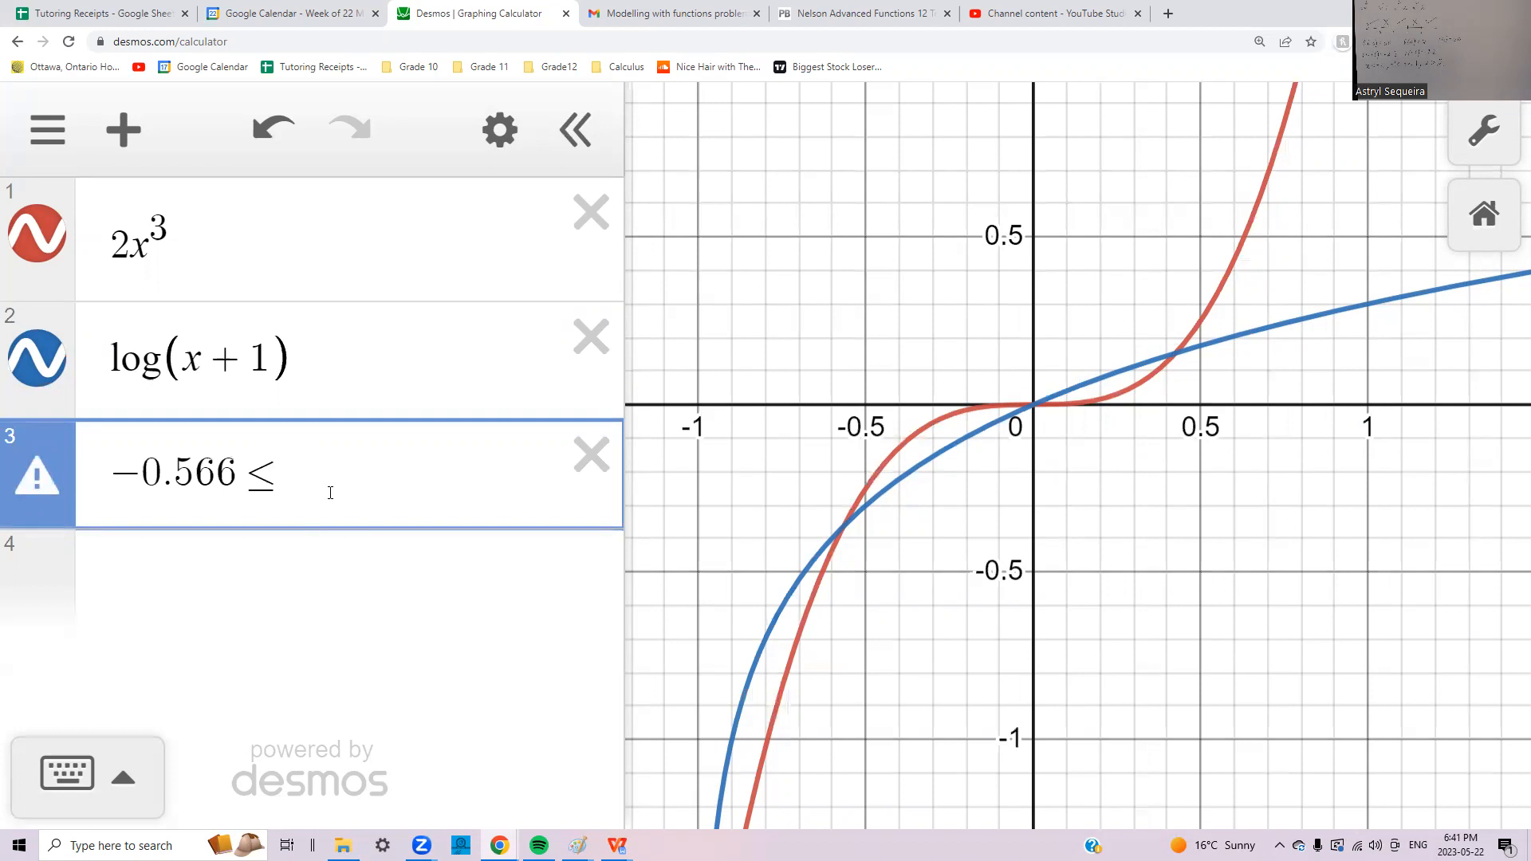
Step: Check the part b) inequality sign in the question image and complete the third expression as −0.566 < x < 0
{"action": "left_click", "coordinate": [699, 14]}
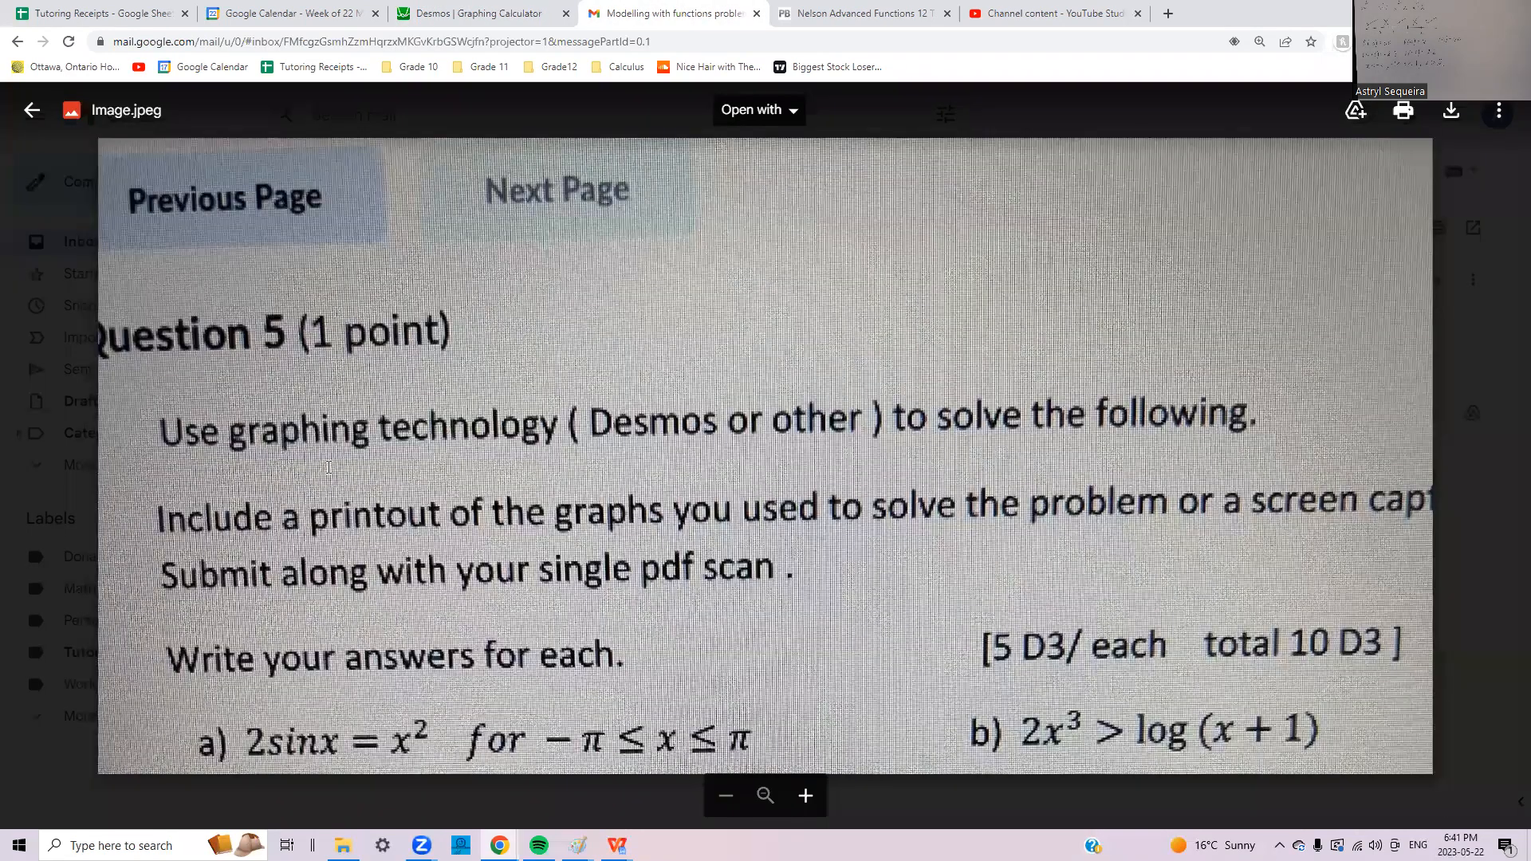
{"action": "key", "text": "ctrl+shift+Tab"}
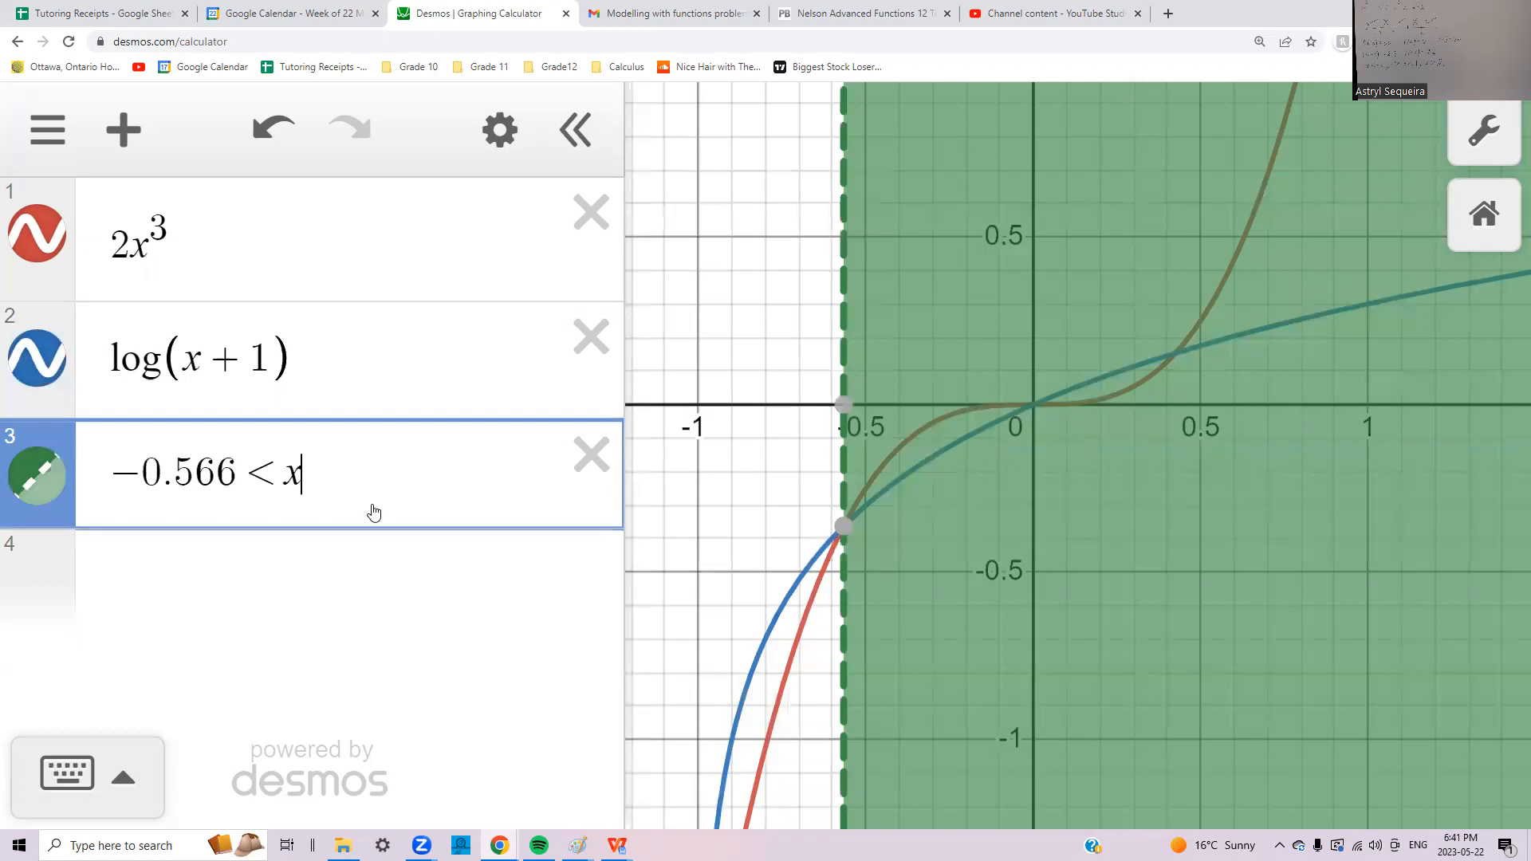
{"action": "type", "text": "< "}
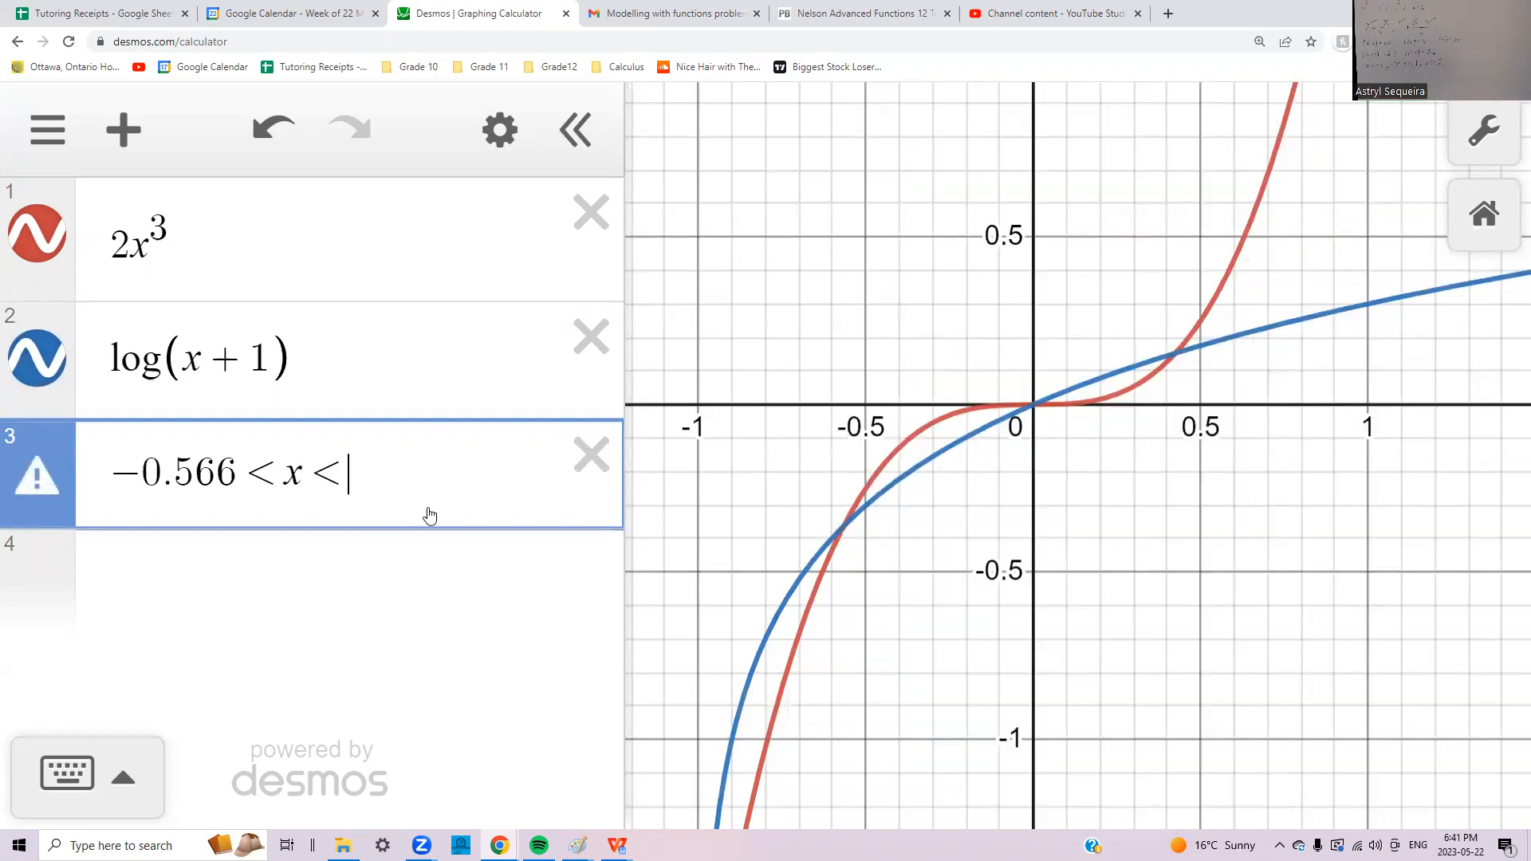
{"action": "type", "text": "0"}
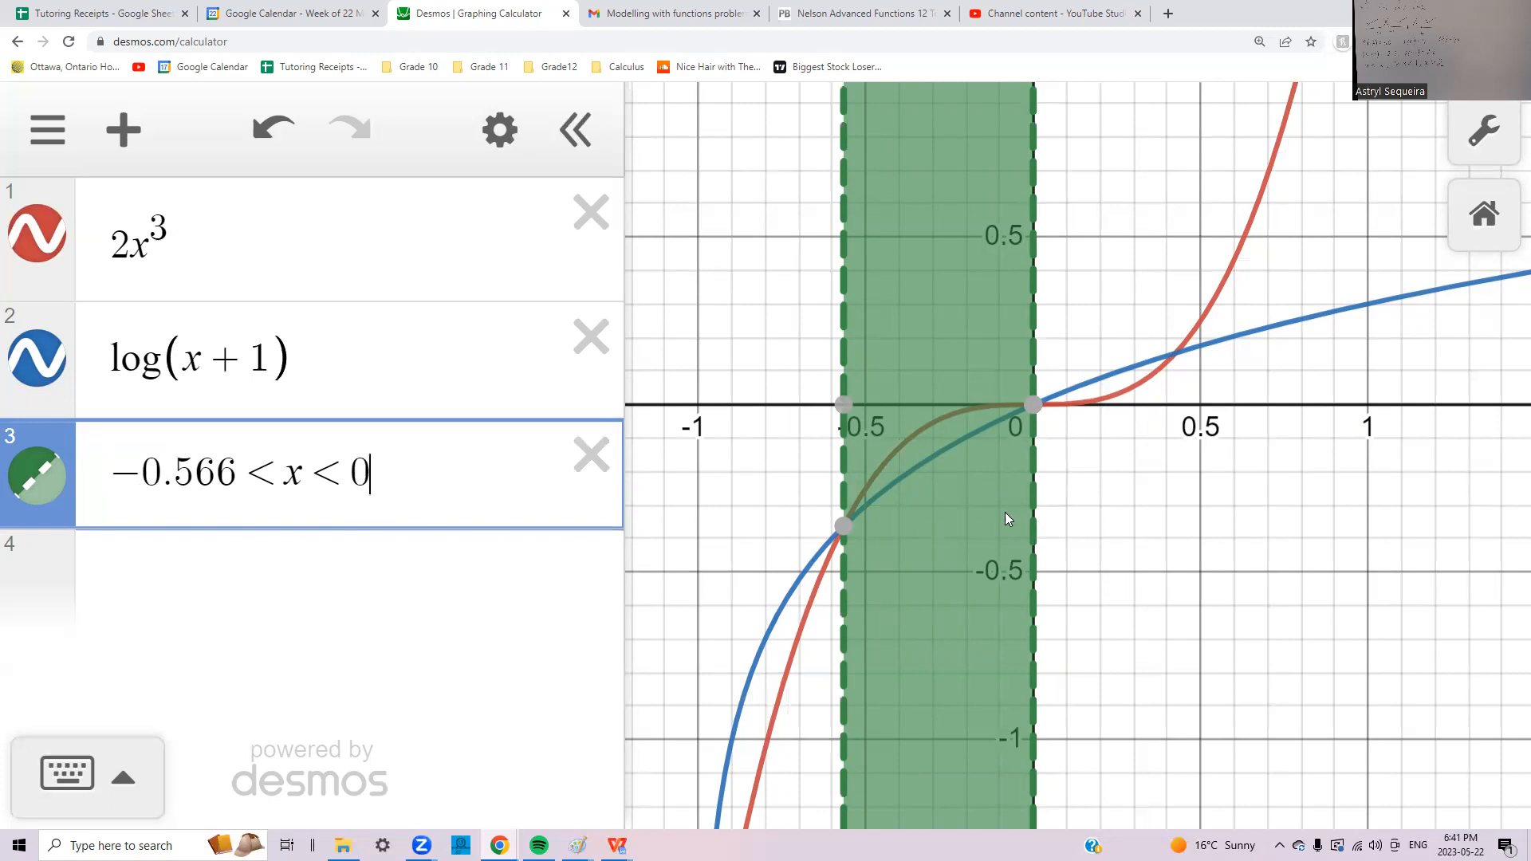
Step: Inspect the coordinates of the intersection at positive x and add x > 0.425 as the fourth expression
{"action": "mouse_move", "coordinate": [1042, 404]}
{"action": "left_click", "coordinate": [1178, 357]}
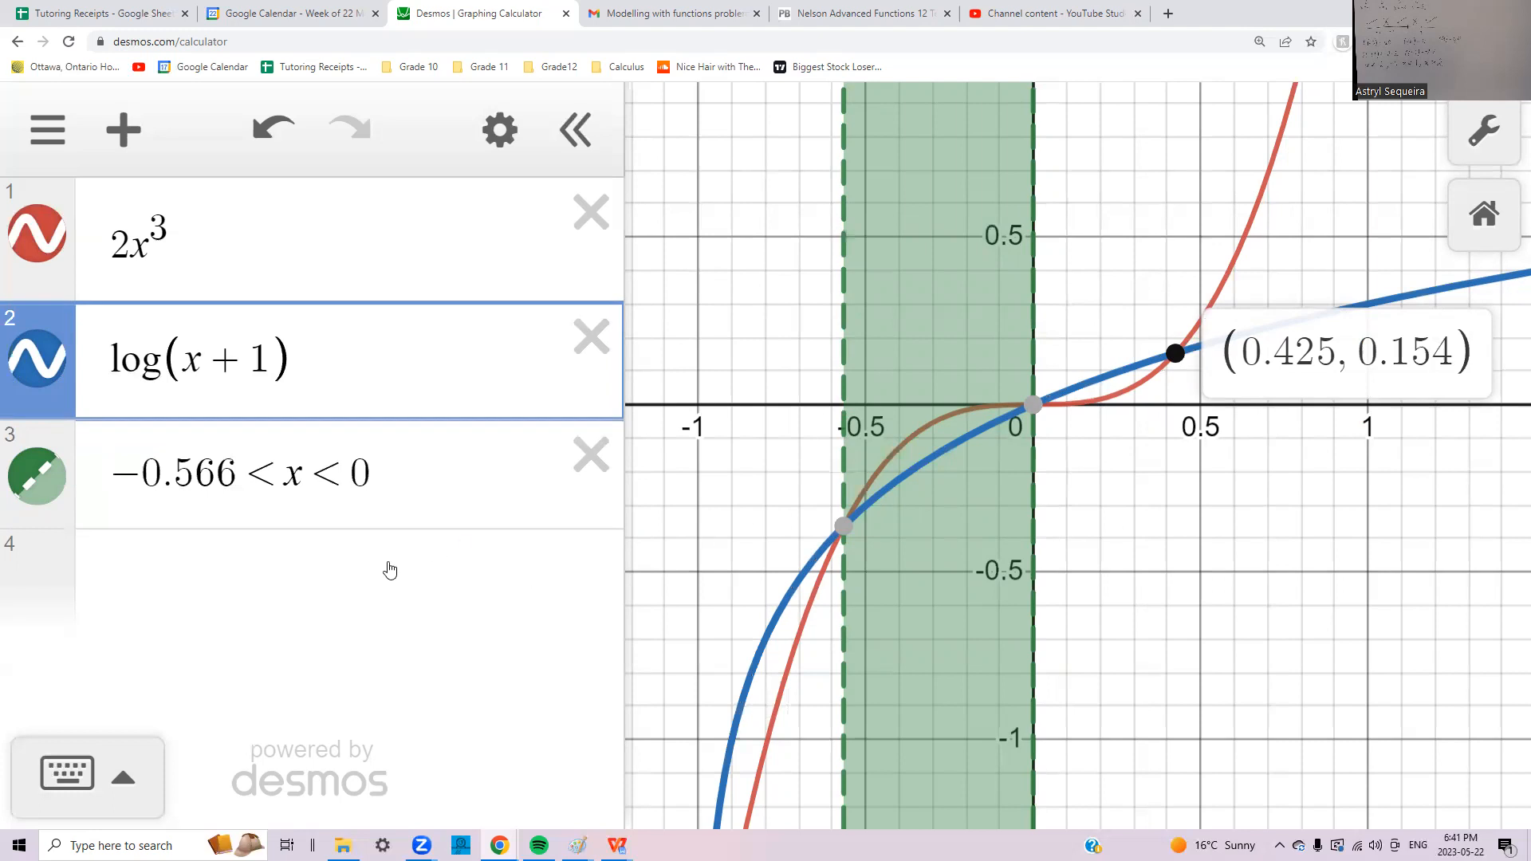
{"action": "left_click", "coordinate": [335, 568]}
{"action": "type", "text": "x>"}
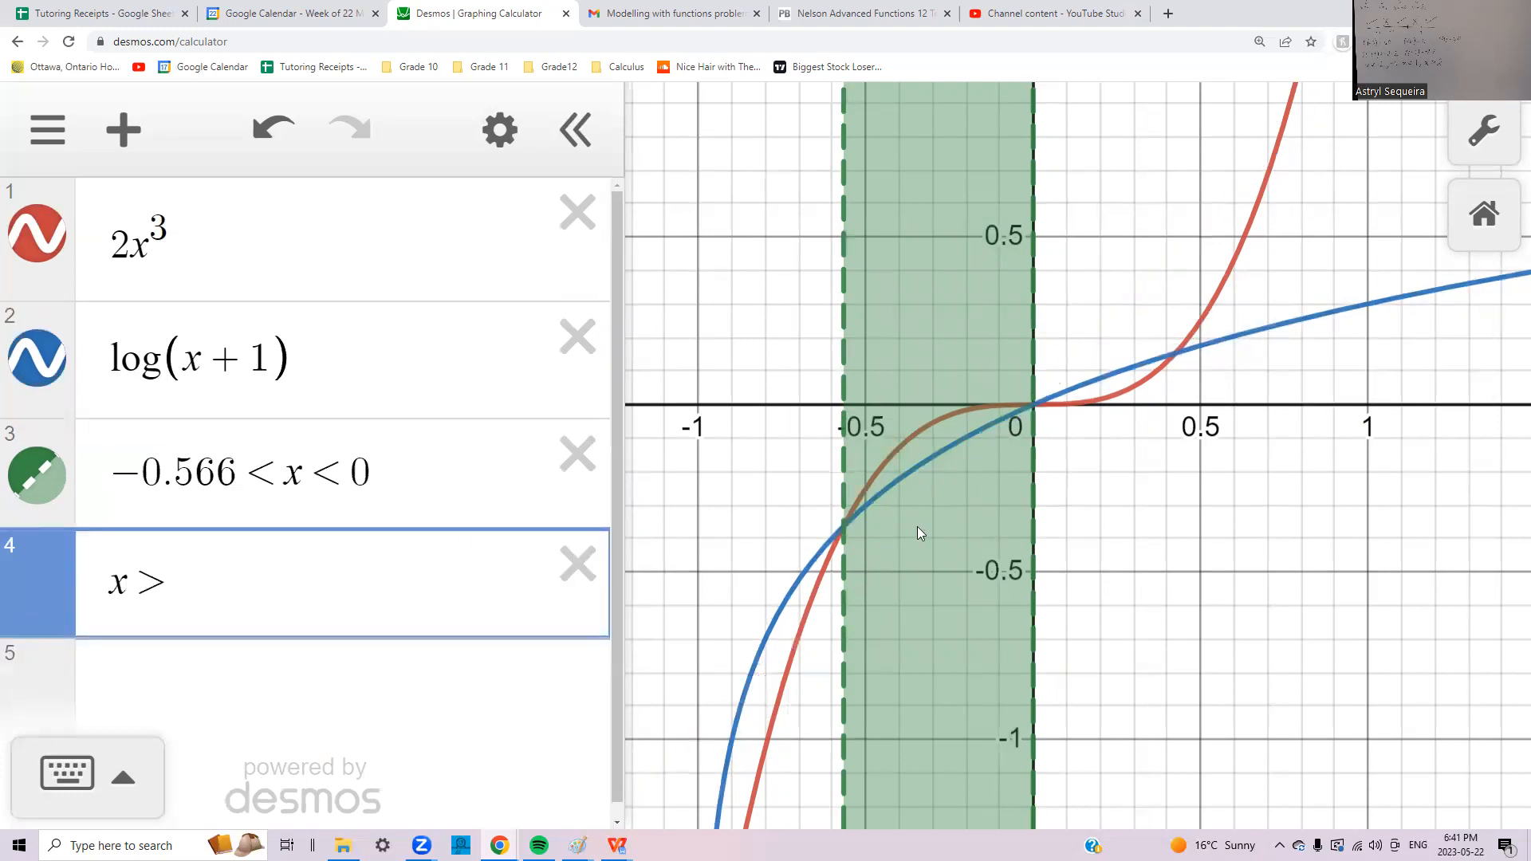
{"action": "left_click", "coordinate": [1173, 355]}
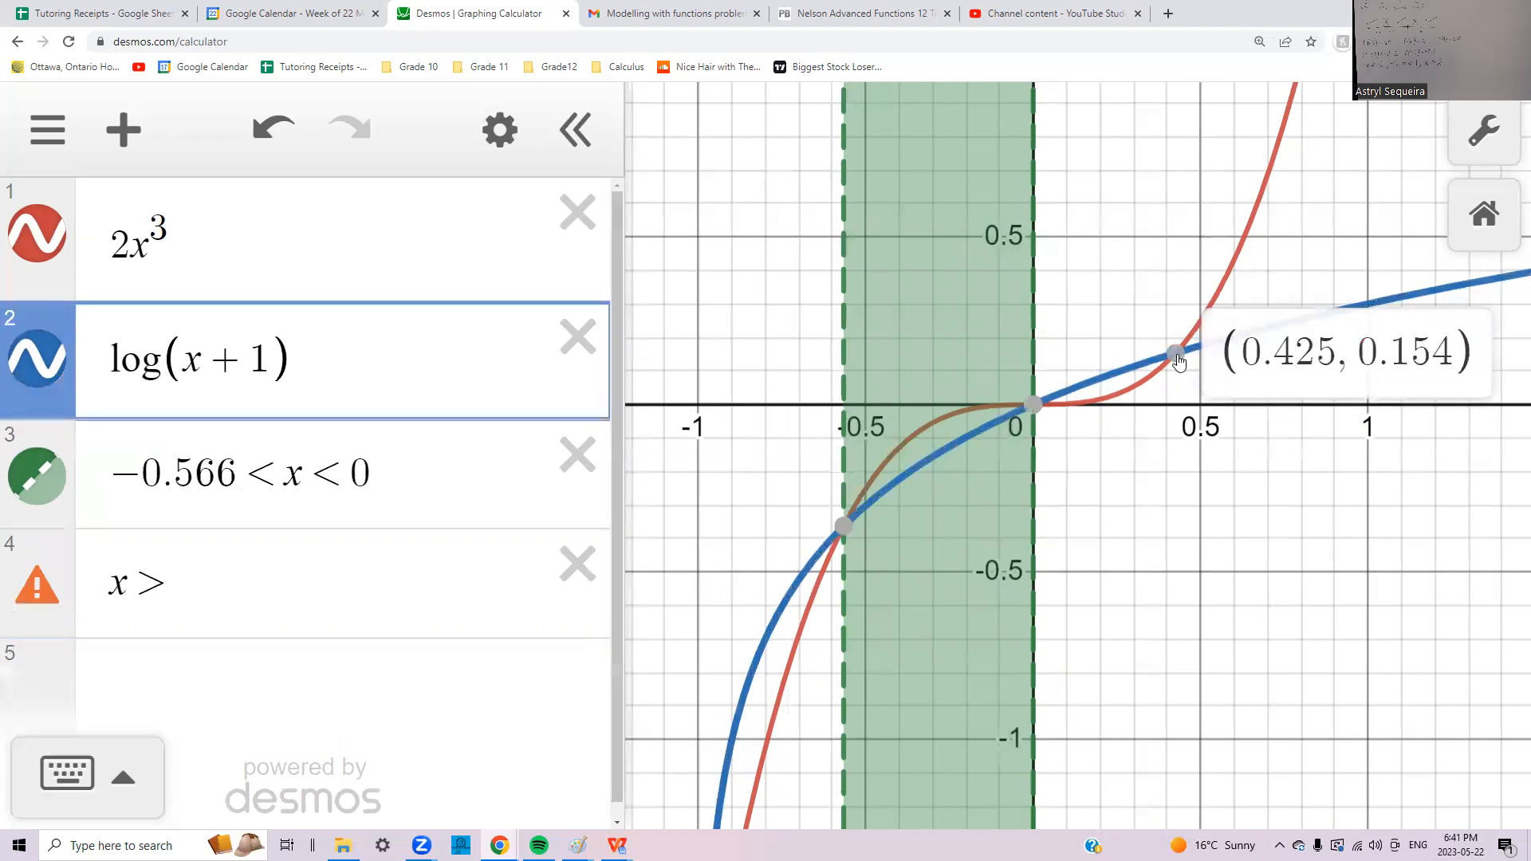
{"action": "left_click", "coordinate": [327, 607]}
{"action": "type", "text": "0"}
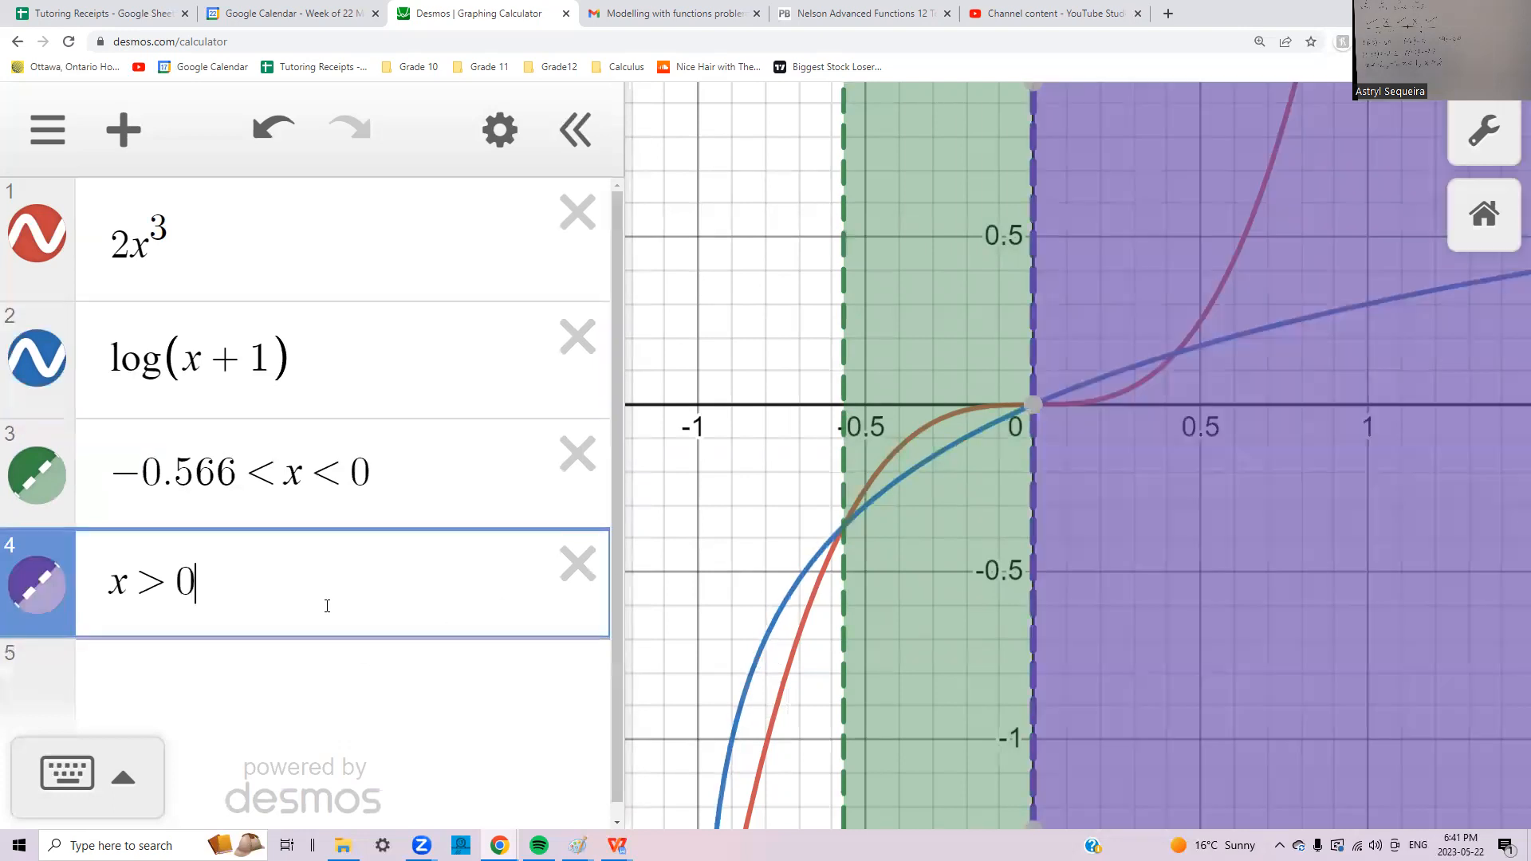
{"action": "type", "text": ".425"}
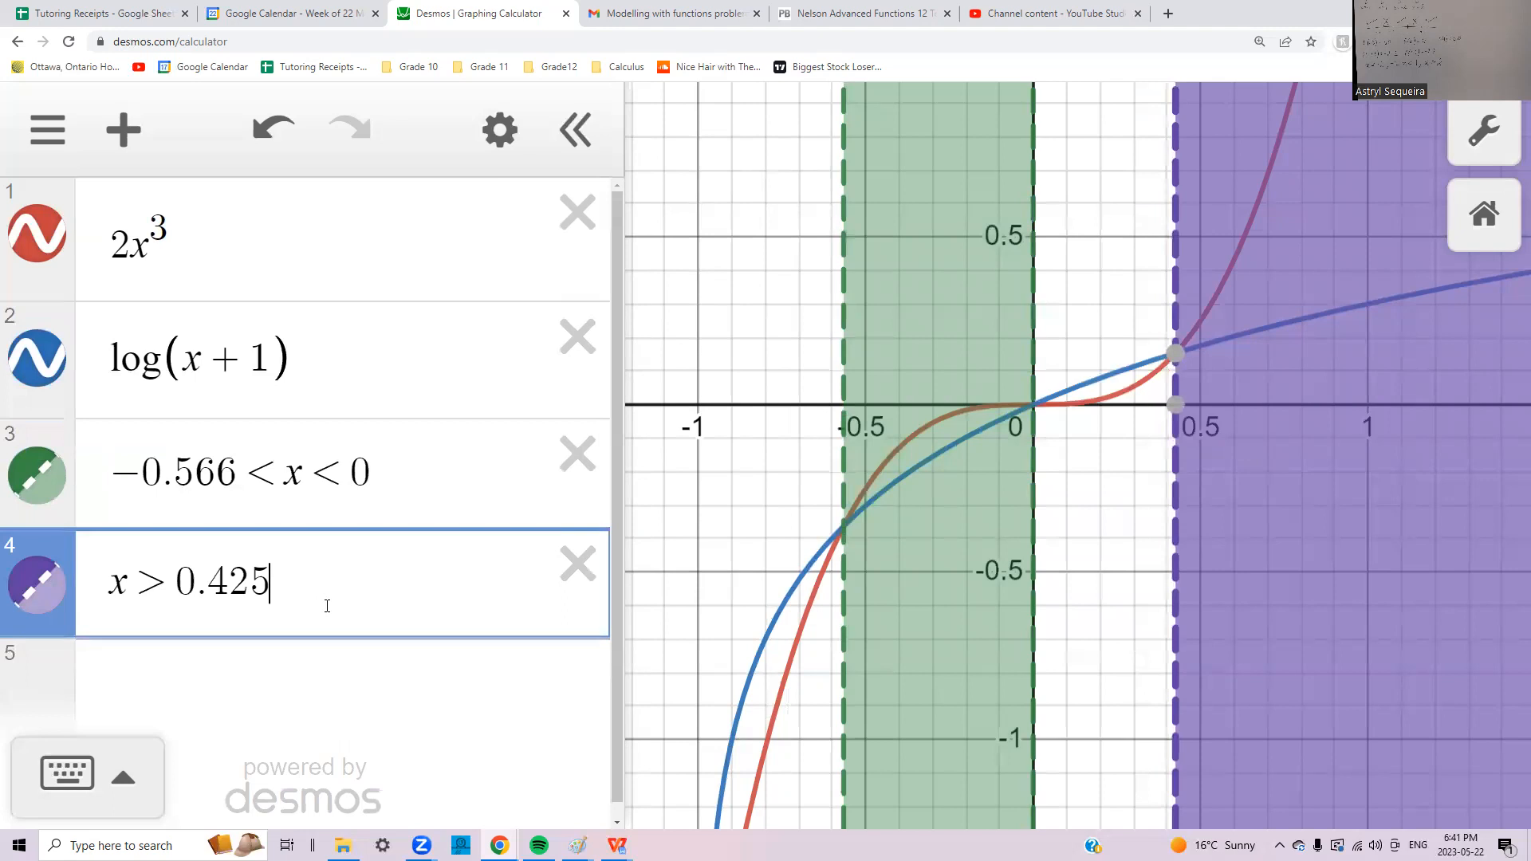